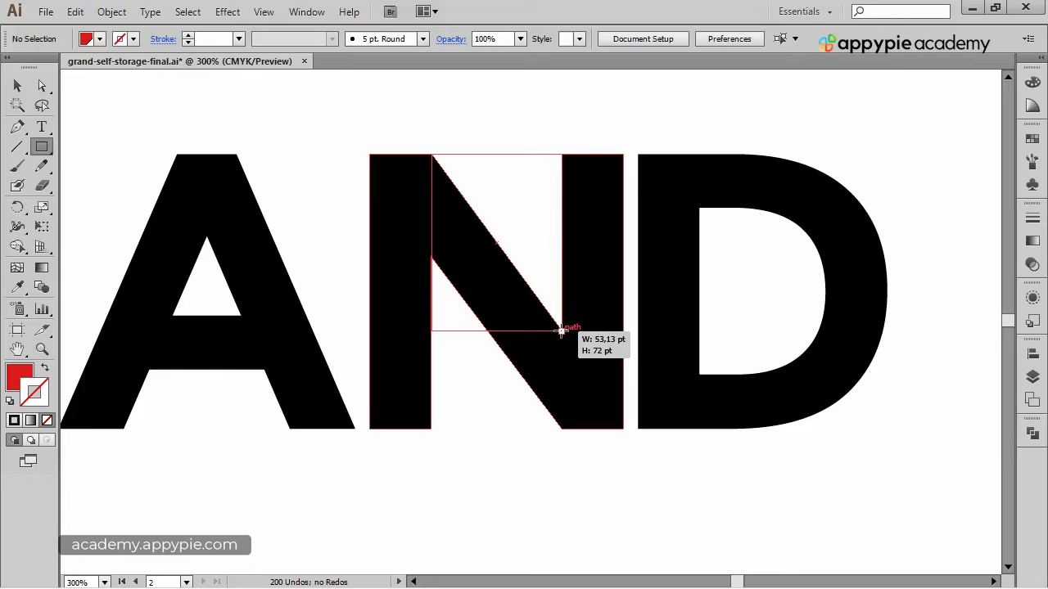
# Step: Draw a red rectangle about 53 by 72 pt over the N's upper notch and remove its lower-left anchor point to form a triangle
pyautogui.moveTo(562, 331); pyautogui.dragTo(562, 332)
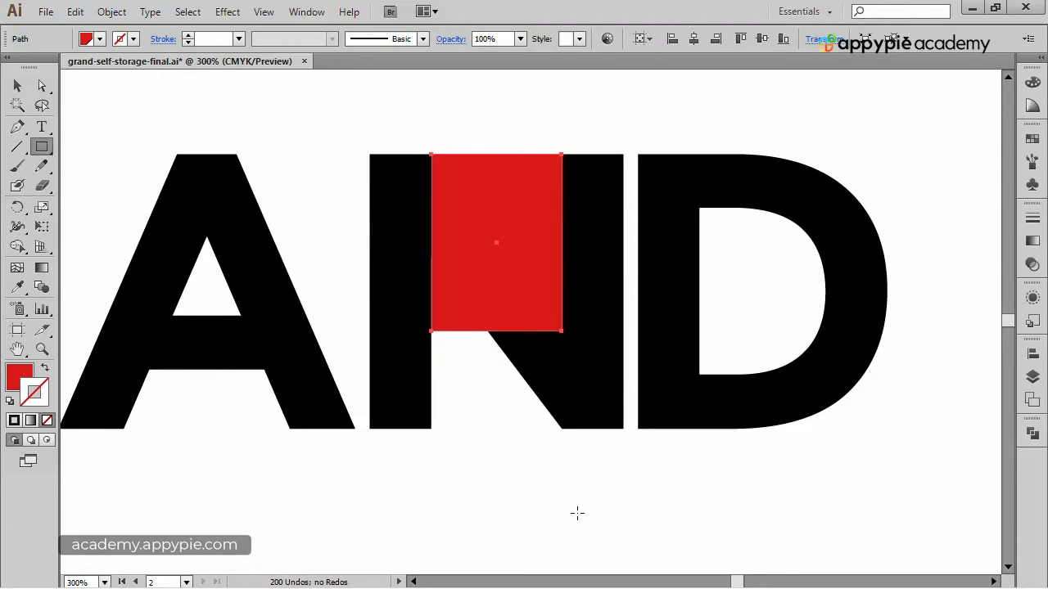
pyautogui.click(17, 86)
pyautogui.press('space')
pyautogui.moveTo(115, 171); pyautogui.dragTo(768, 219)
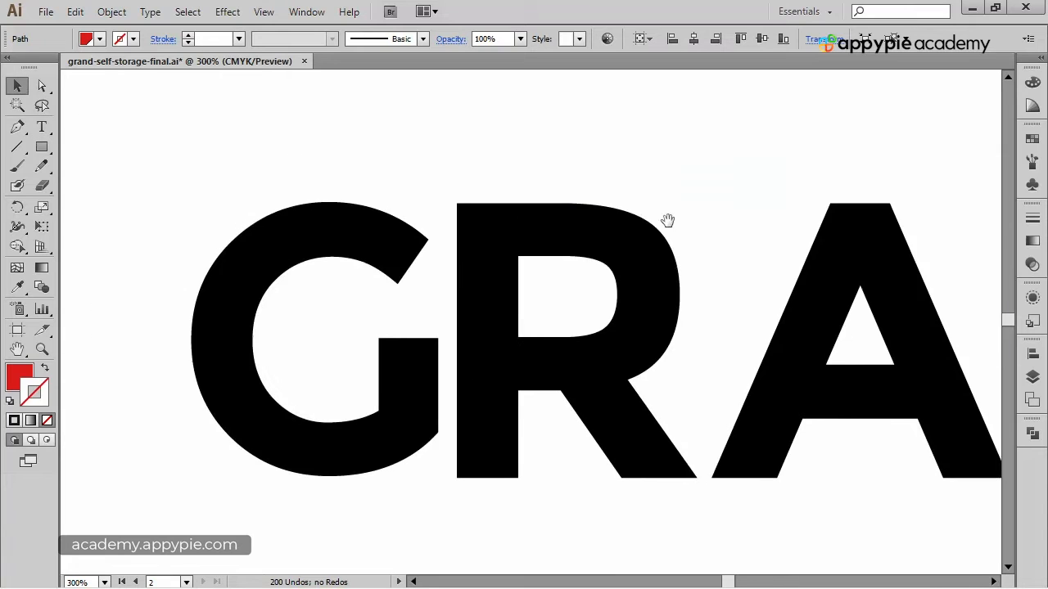
pyautogui.moveTo(172, 242); pyautogui.dragTo(768, 219)
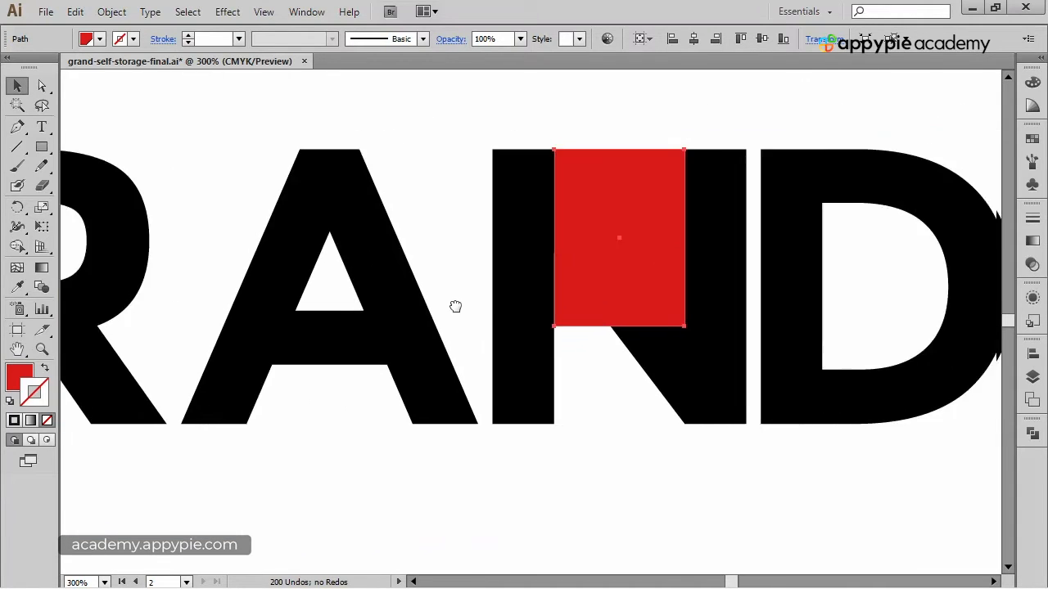
pyautogui.moveTo(455, 306); pyautogui.dragTo(280, 323)
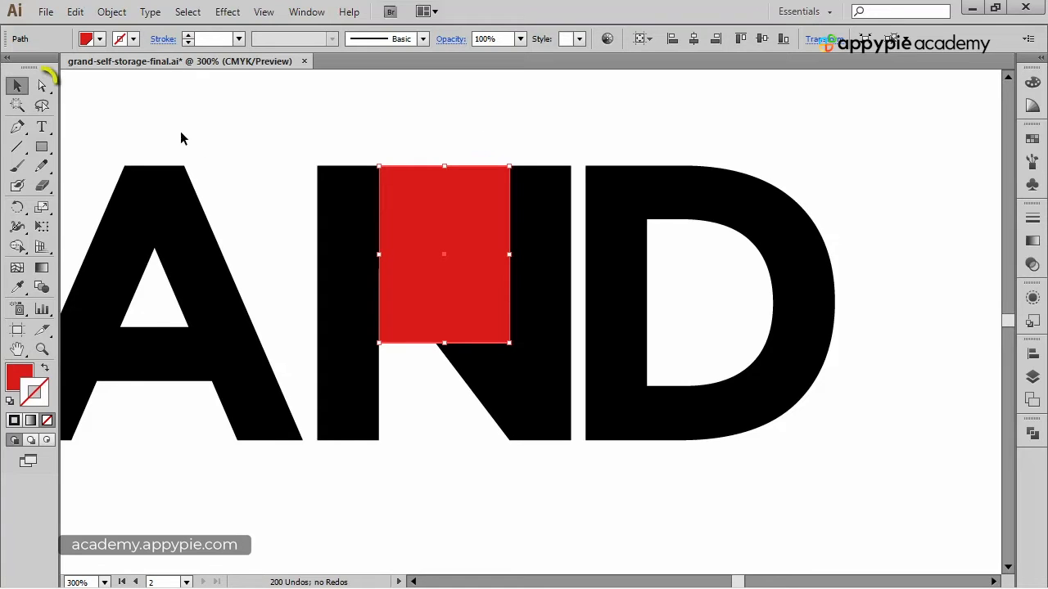
pyautogui.click(44, 85)
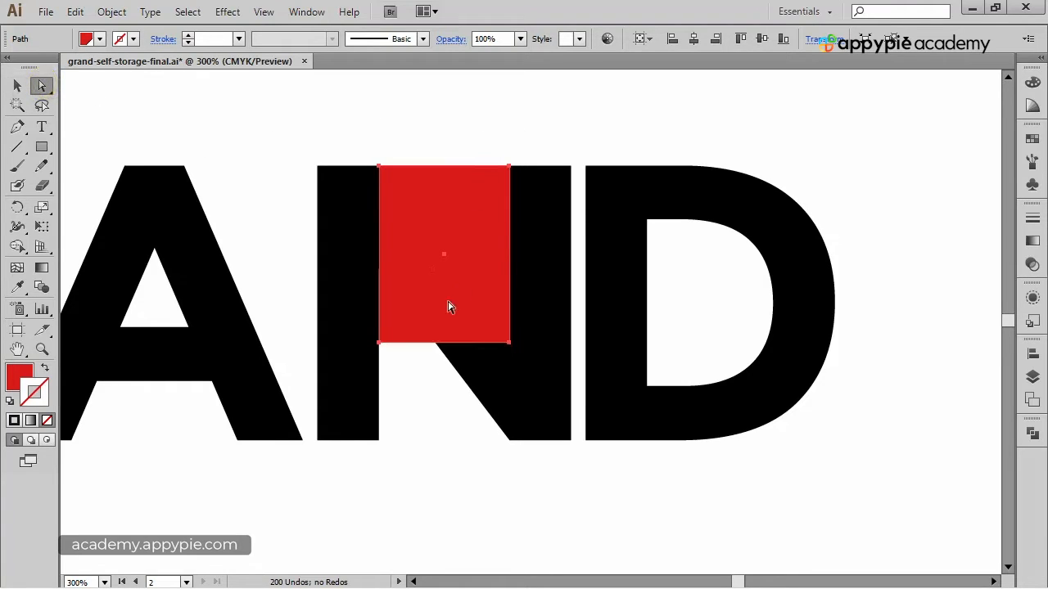
pyautogui.click(379, 344)
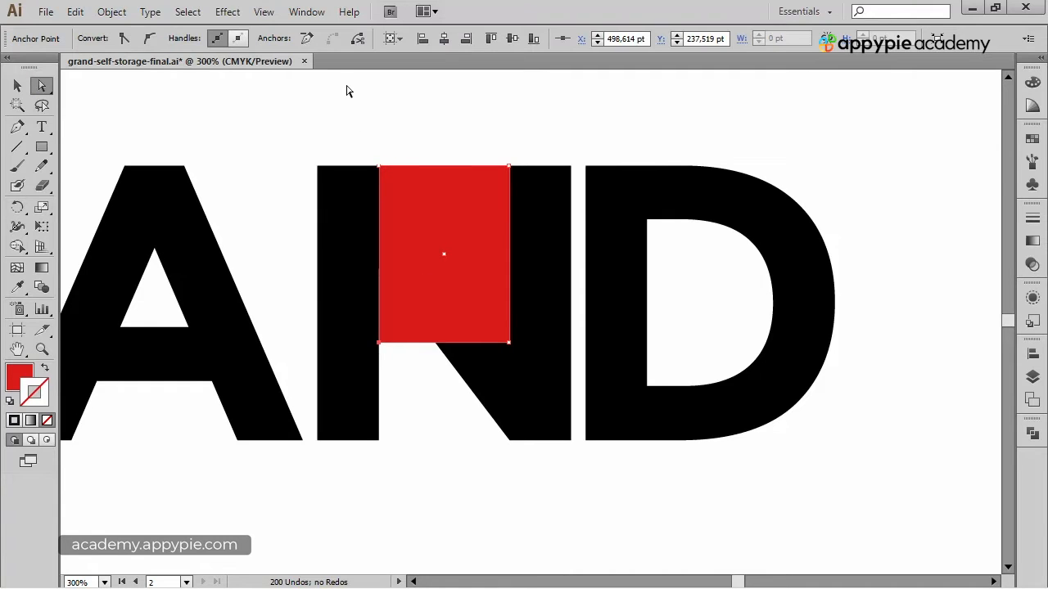
pyautogui.click(308, 38)
pyautogui.click(446, 127)
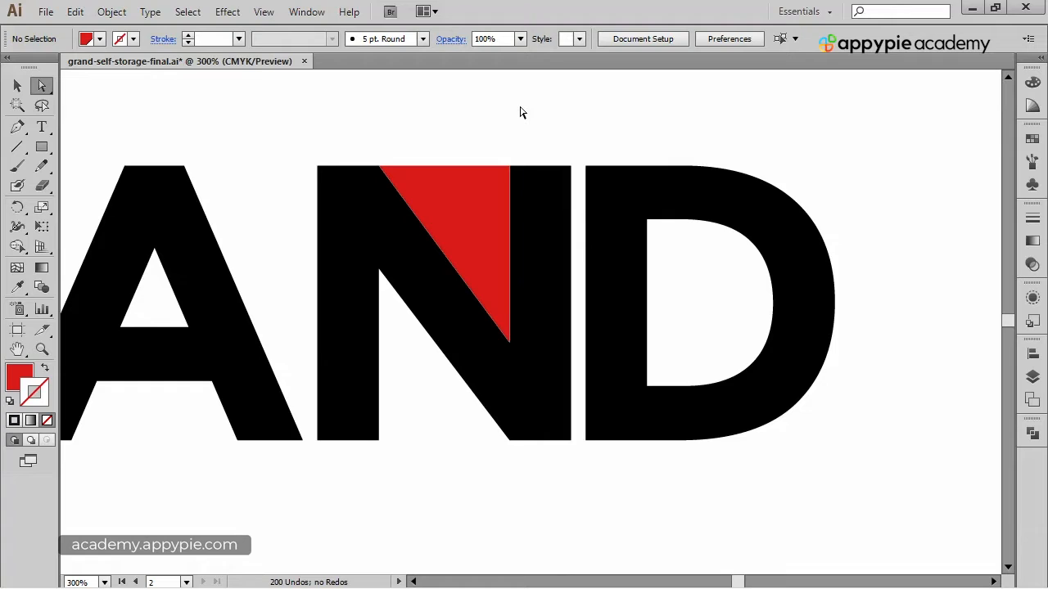
# Step: Scale the red triangle uniformly to 88% from the middle of its top edge
pyautogui.click(489, 197)
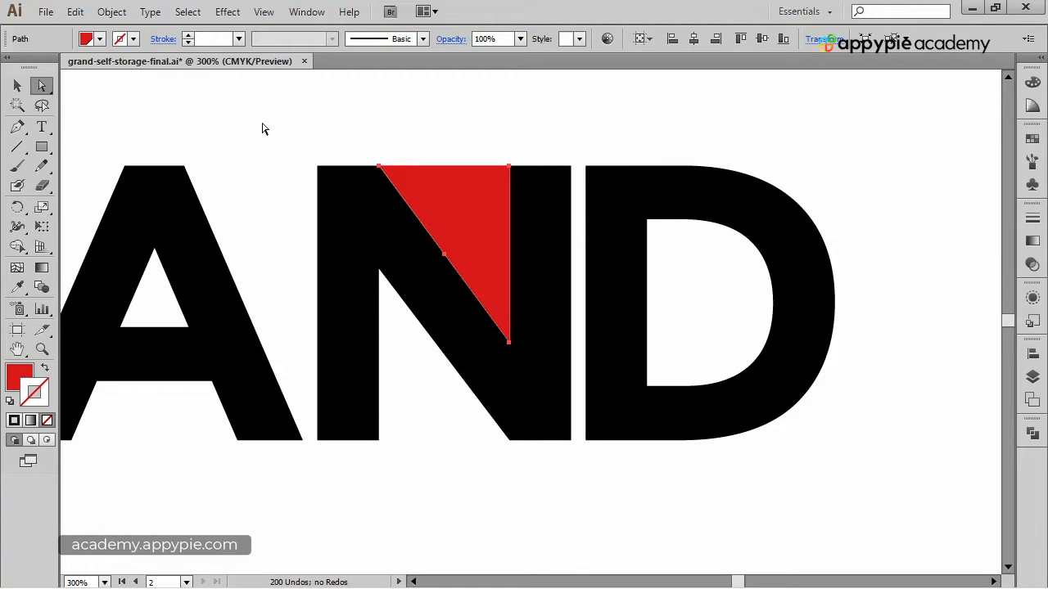
pyautogui.press('s')
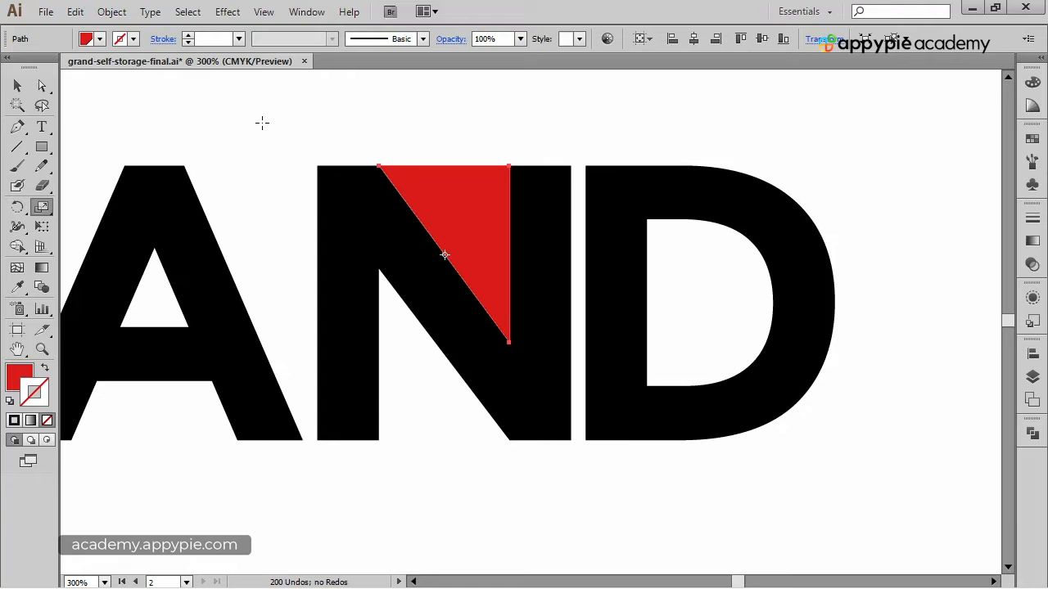
pyautogui.press('Return')
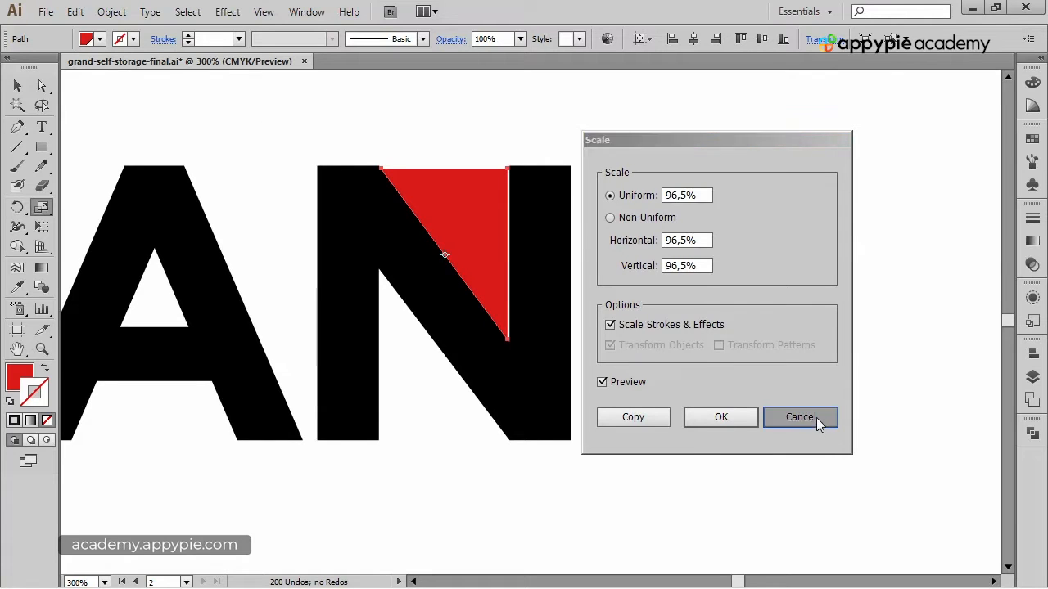
pyautogui.click(799, 417)
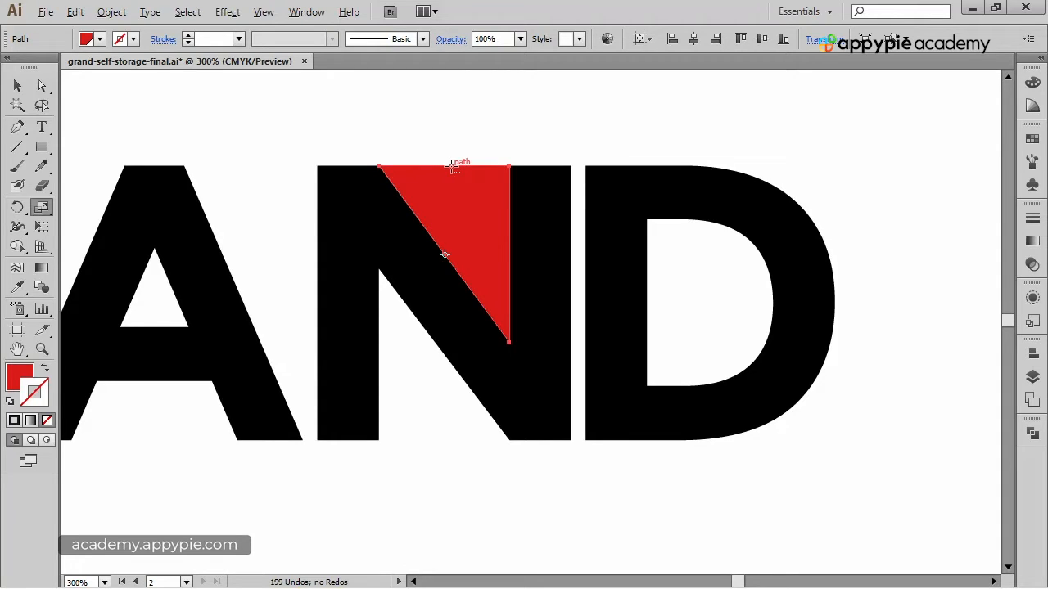
pyautogui.keyDown('alt'); pyautogui.click(451, 164); pyautogui.keyUp('alt')
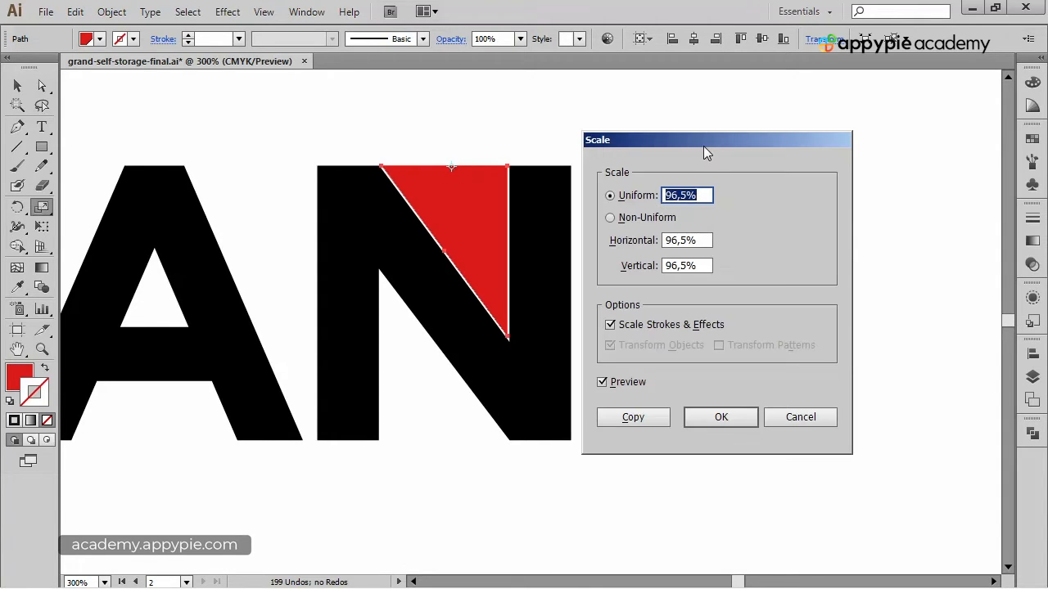
pyautogui.moveTo(703, 145); pyautogui.dragTo(724, 140)
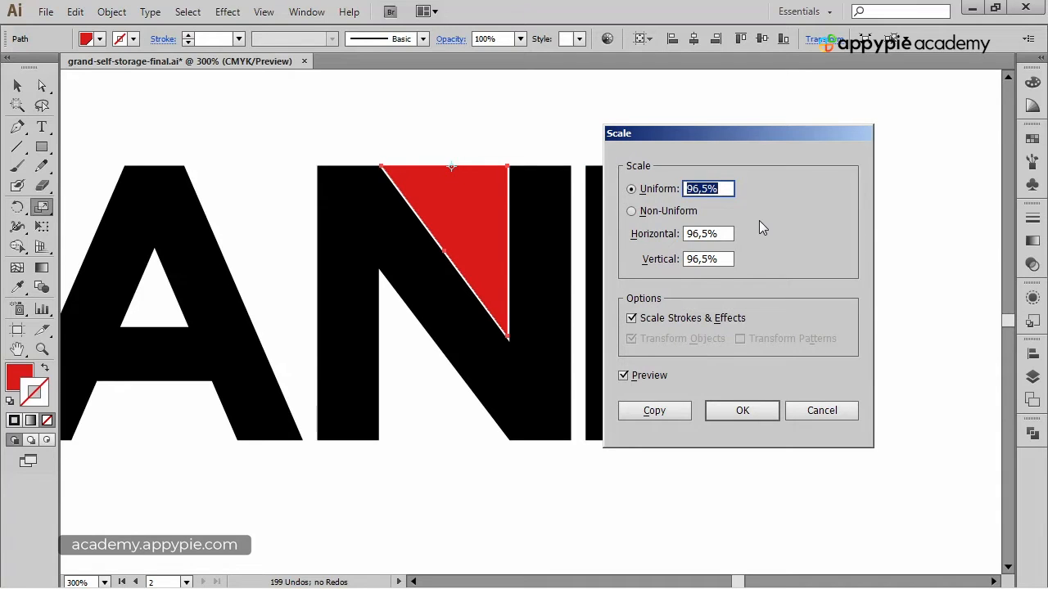
pyautogui.write('90')
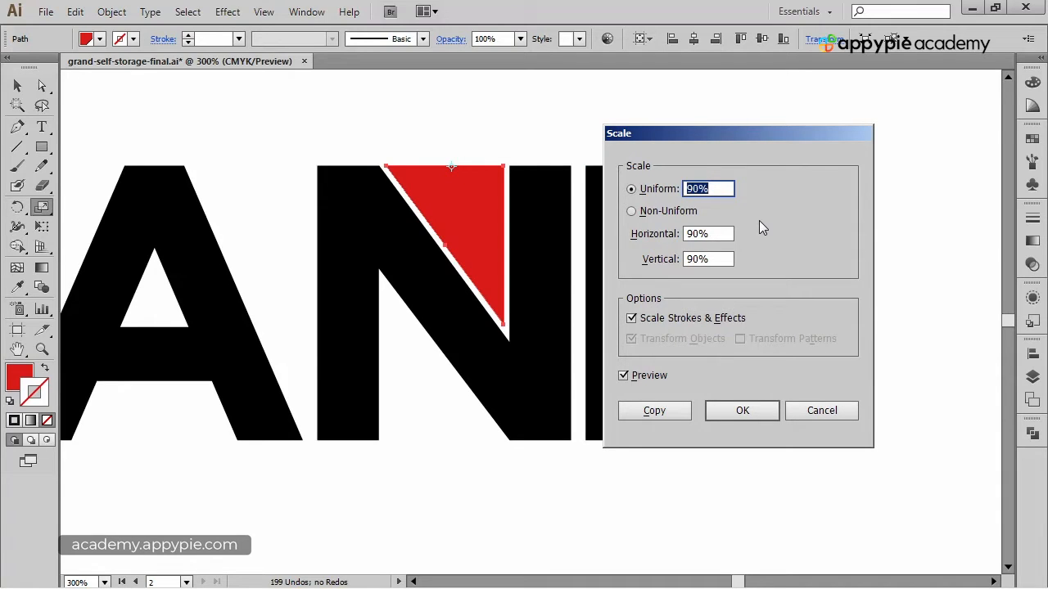
pyautogui.hotkey('shift', 'Down')
pyautogui.press('Up')
pyautogui.press('Up')
pyautogui.press('Up')
pyautogui.press('Up')
pyautogui.press('Up')
pyautogui.press('Up')
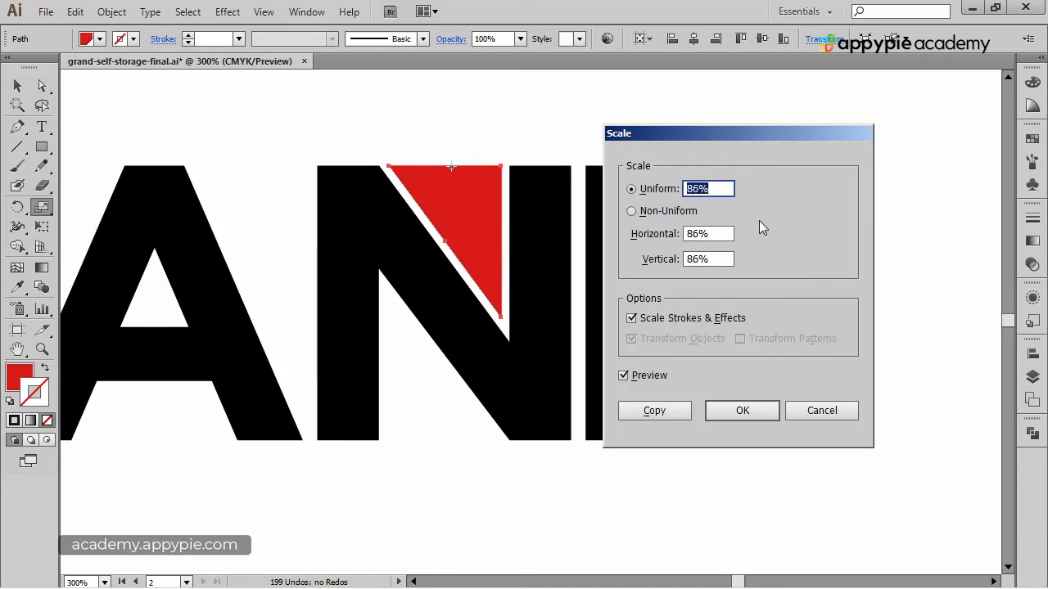
pyautogui.press('Up')
pyautogui.press('Up')
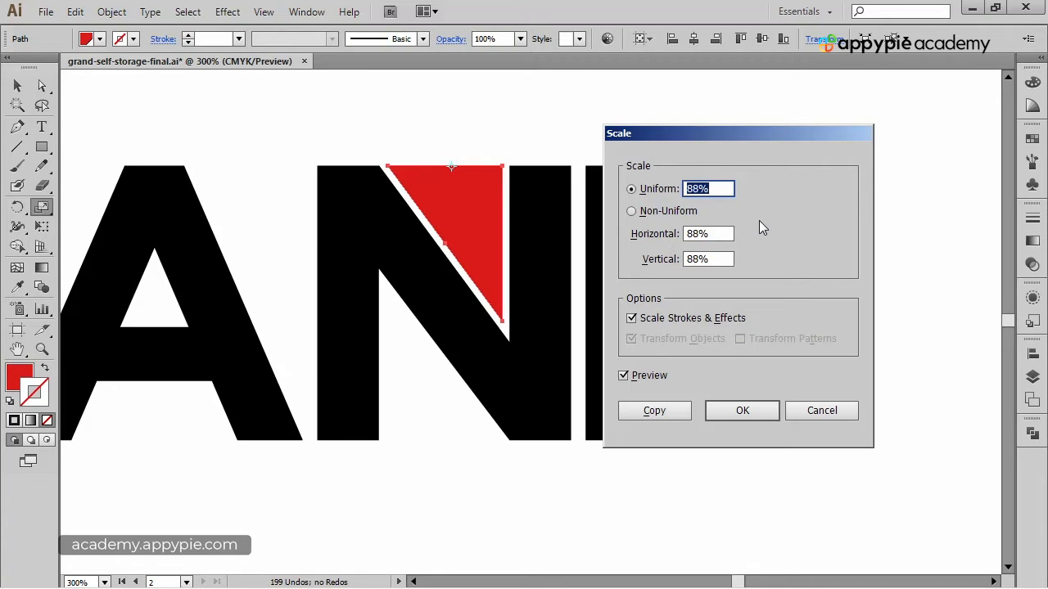
pyautogui.press('Return')
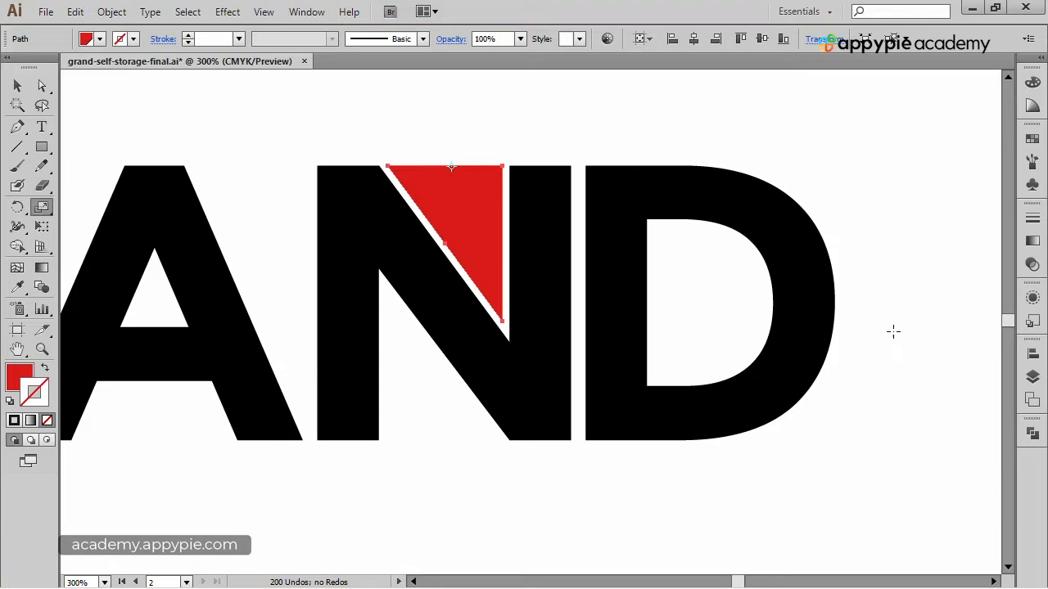
# Step: Show the hidden Blend in the Redesign layer and clip it with the red triangle using a clipping mask
pyautogui.click(1032, 376)
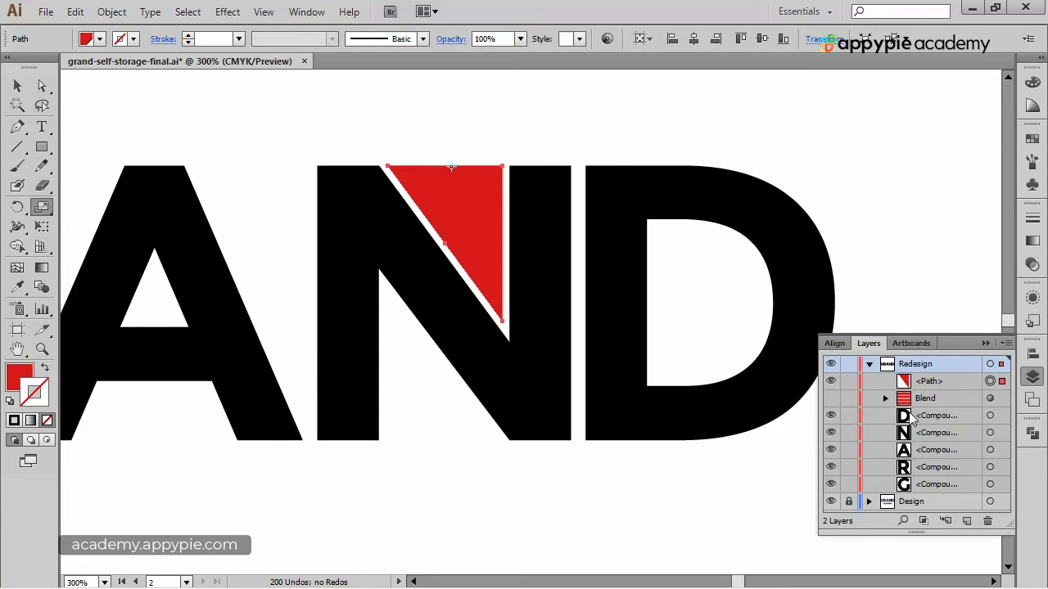
pyautogui.click(831, 399)
pyautogui.keyDown('shift'); pyautogui.click(990, 399); pyautogui.keyUp('shift')
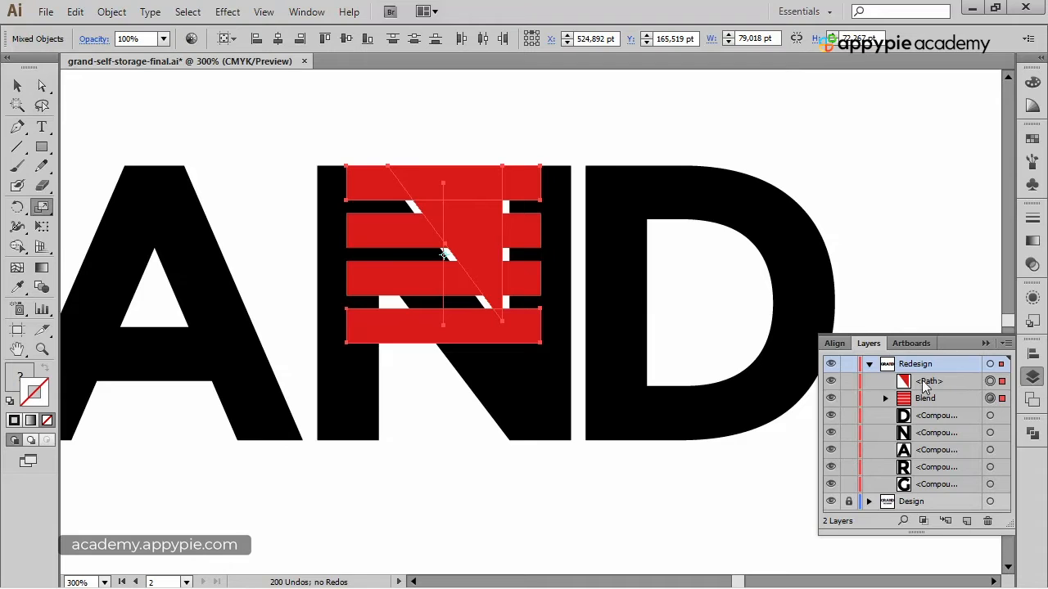
pyautogui.click(112, 12)
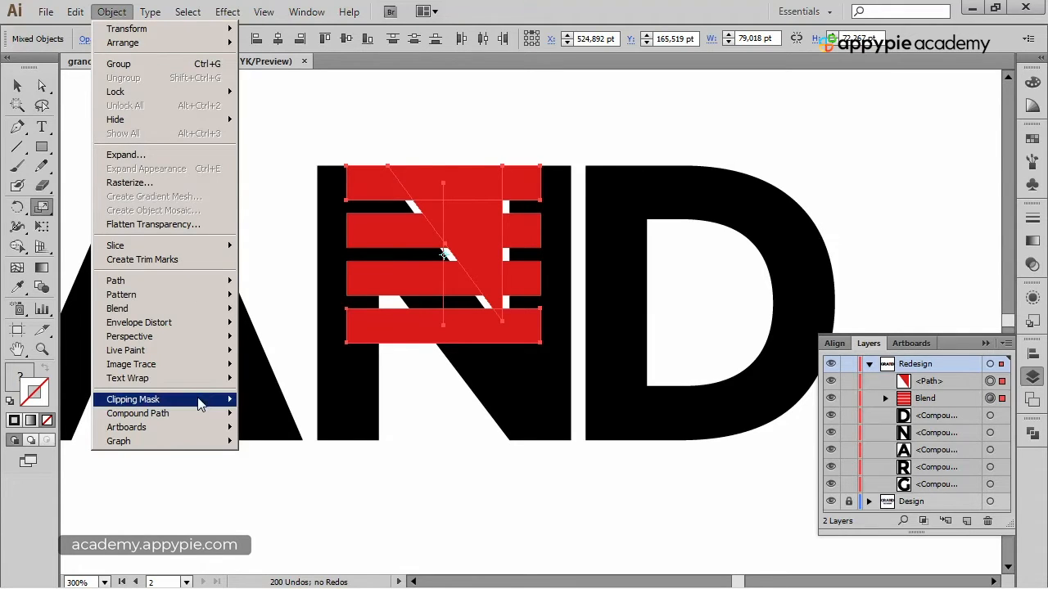
pyautogui.click(259, 400)
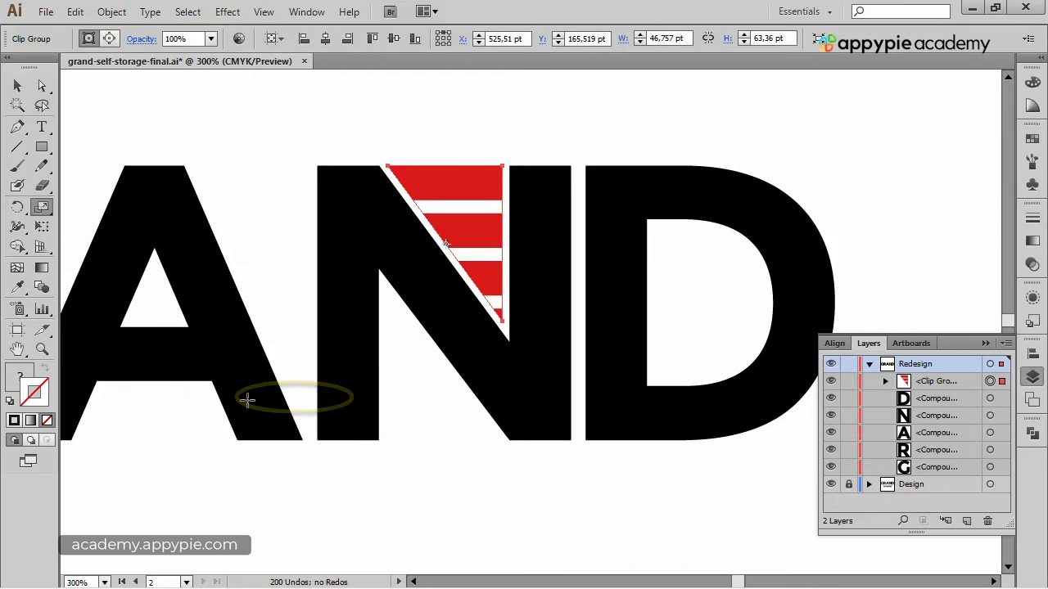
pyautogui.keyDown('ctrl'); pyautogui.click(578, 104); pyautogui.keyUp('ctrl')
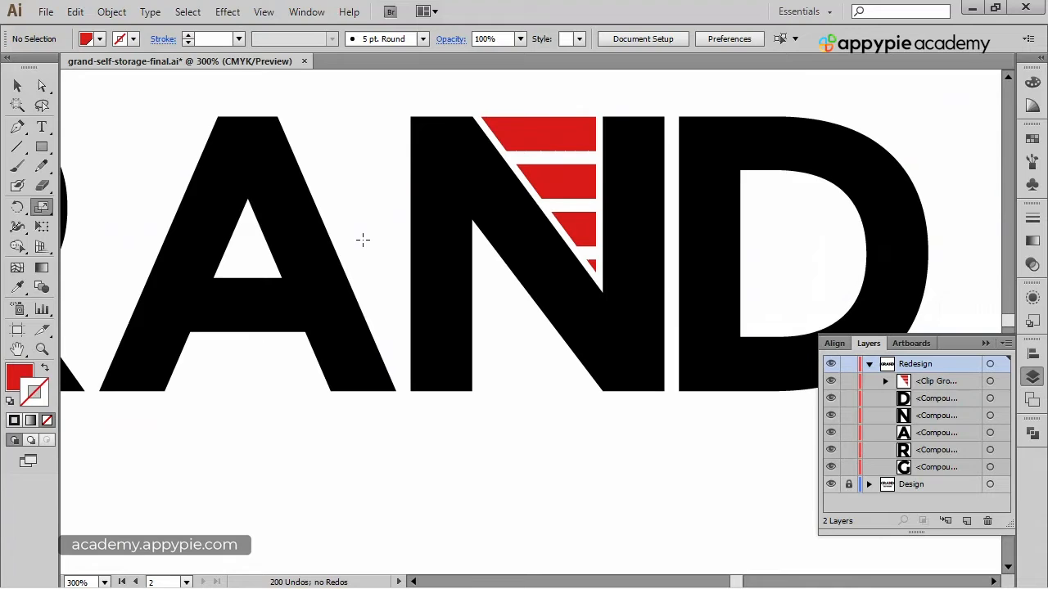
# Step: Draw a red rectangle about 69 by 13.7 pt across the base of the N
pyautogui.click(17, 85)
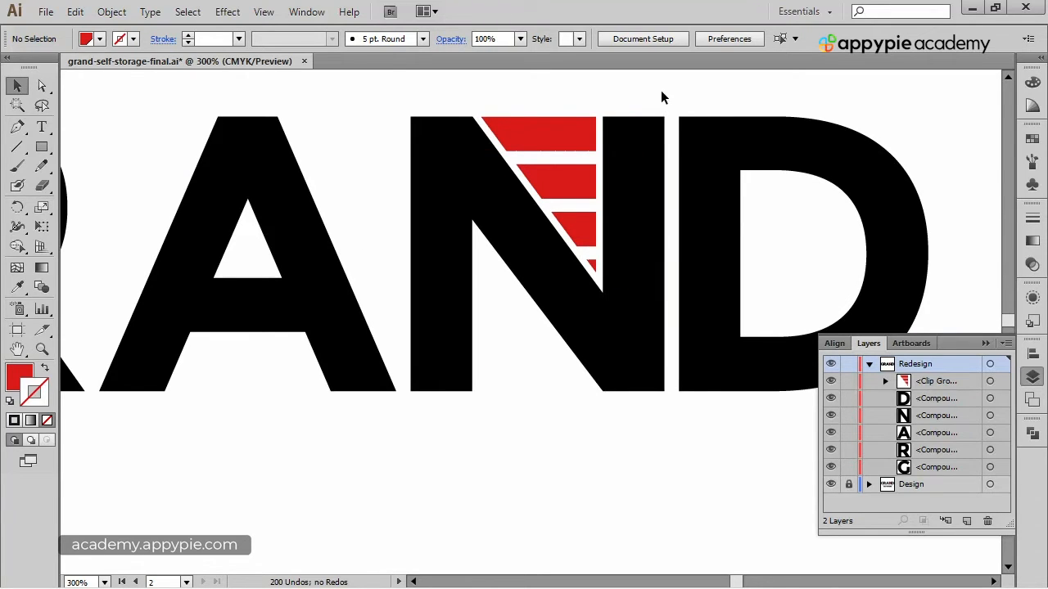
pyautogui.moveTo(657, 86); pyautogui.dragTo(583, 83)
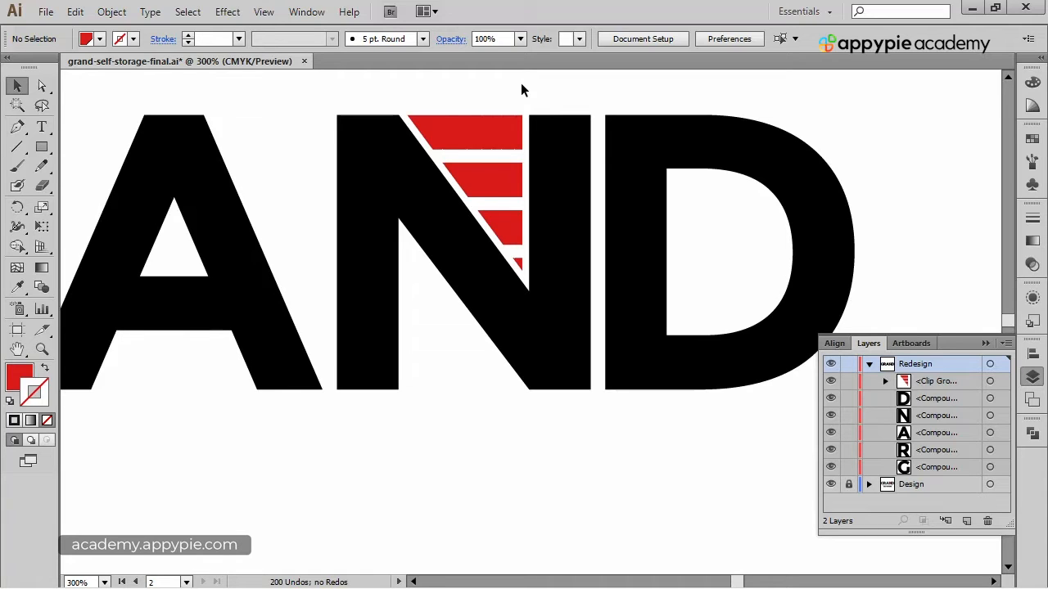
pyautogui.click(43, 147)
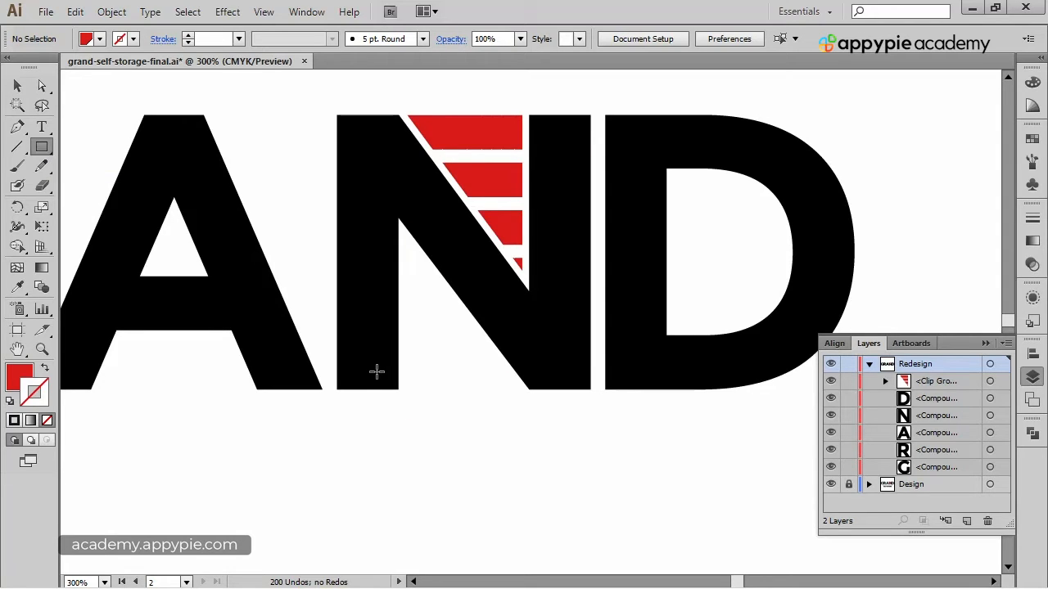
pyautogui.moveTo(372, 386); pyautogui.dragTo(542, 355)
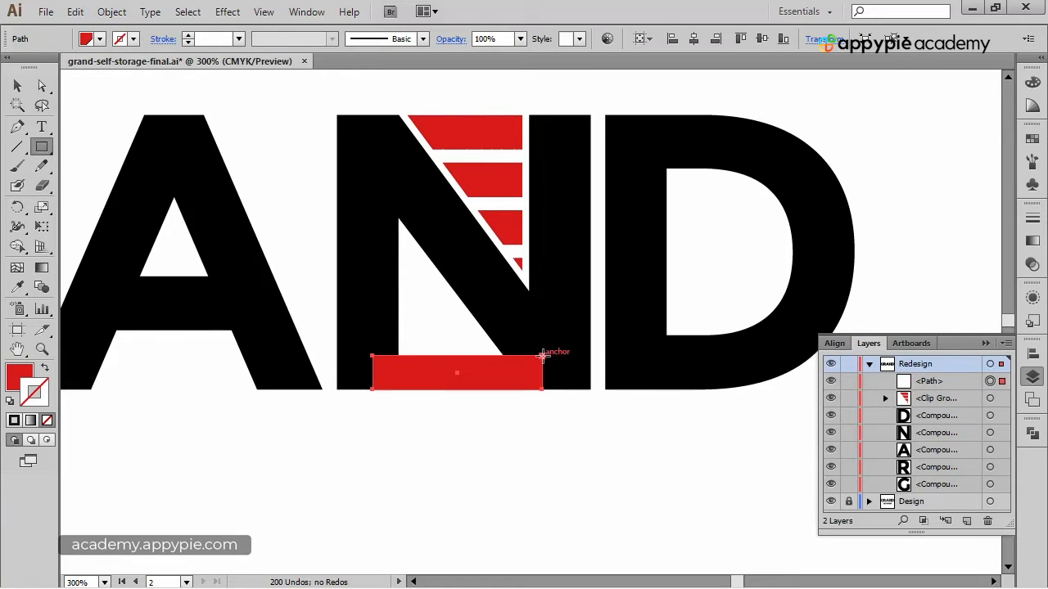
# Step: Set the new bar's height to 13 pt, keeping its bottom edge as the reference
pyautogui.click(825, 39)
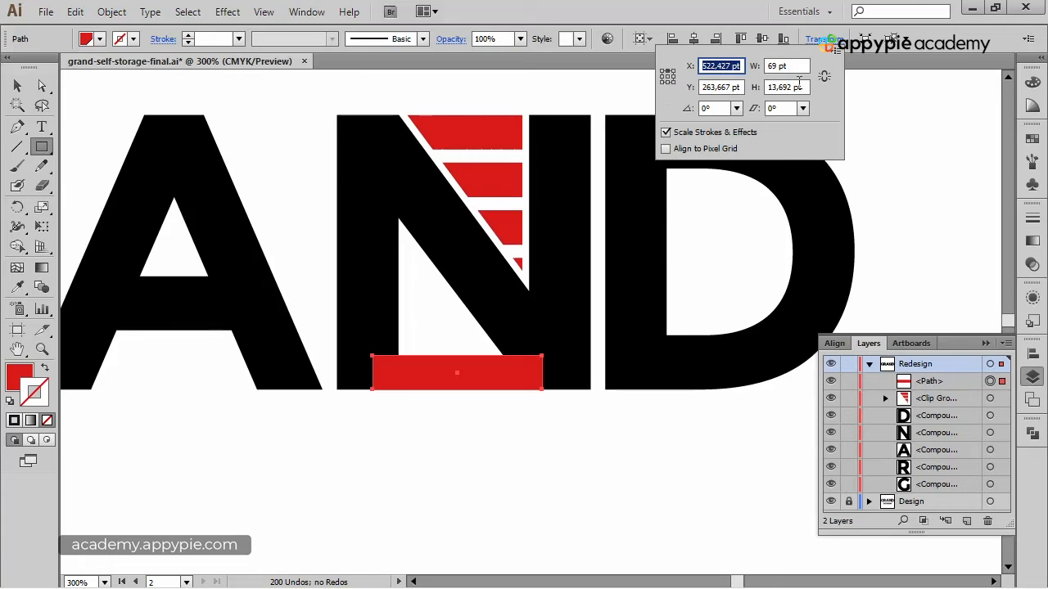
pyautogui.moveTo(804, 88); pyautogui.dragTo(711, 84)
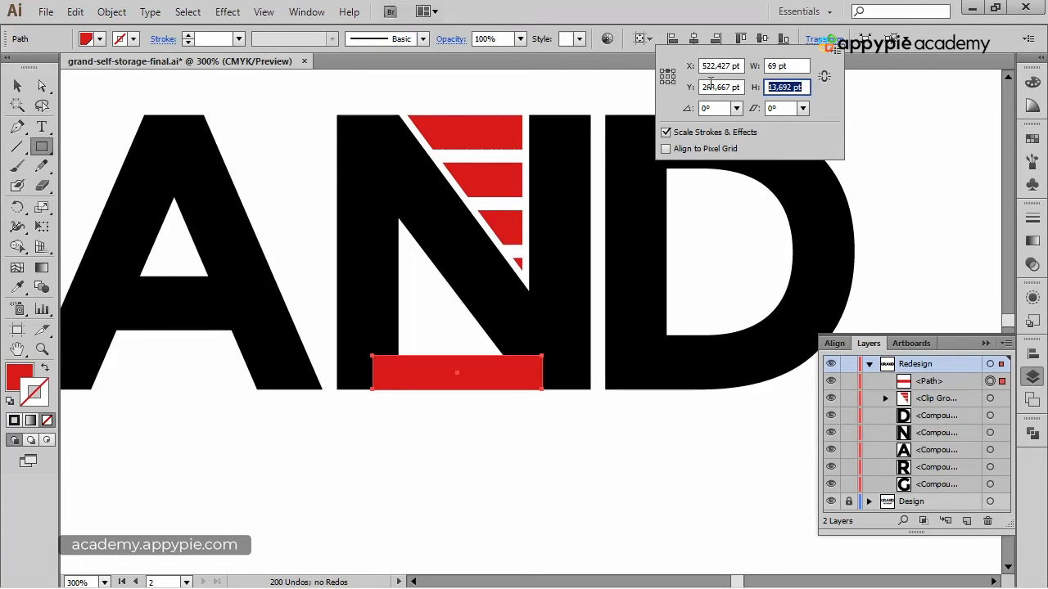
pyautogui.click(668, 83)
pyautogui.write('13')
pyautogui.press('Return')
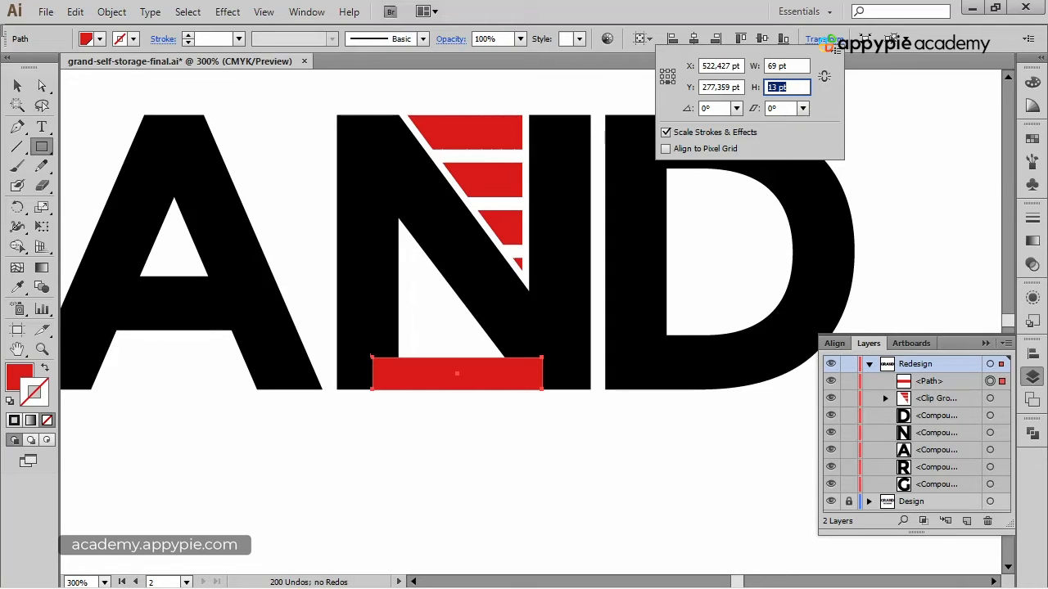
# Step: Duplicate the bar straight up so the copy's top edge meets the upper corner of the N's lower notch
pyautogui.click(17, 85)
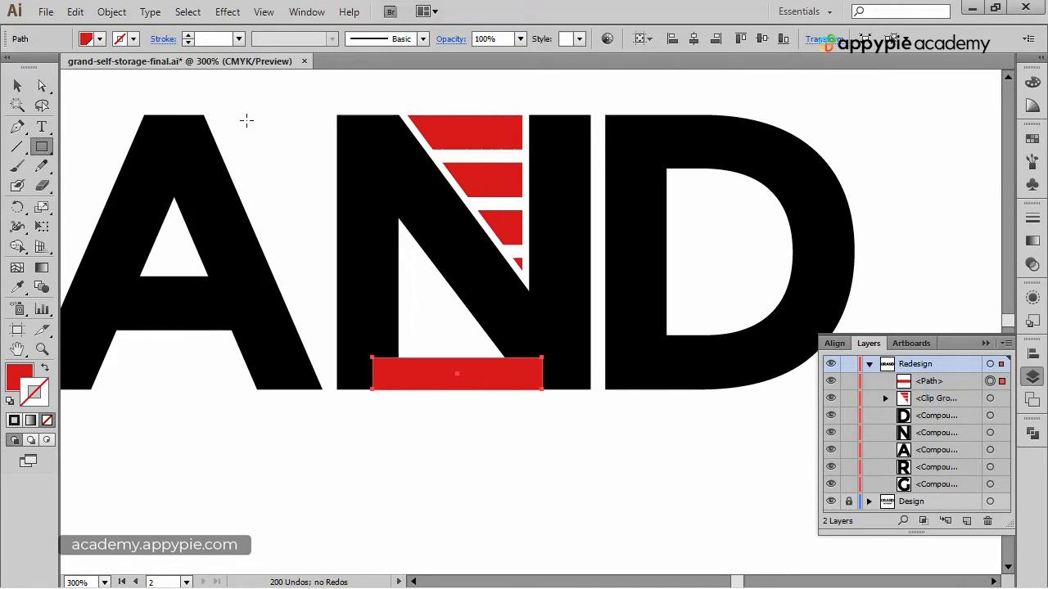
pyautogui.click(273, 119)
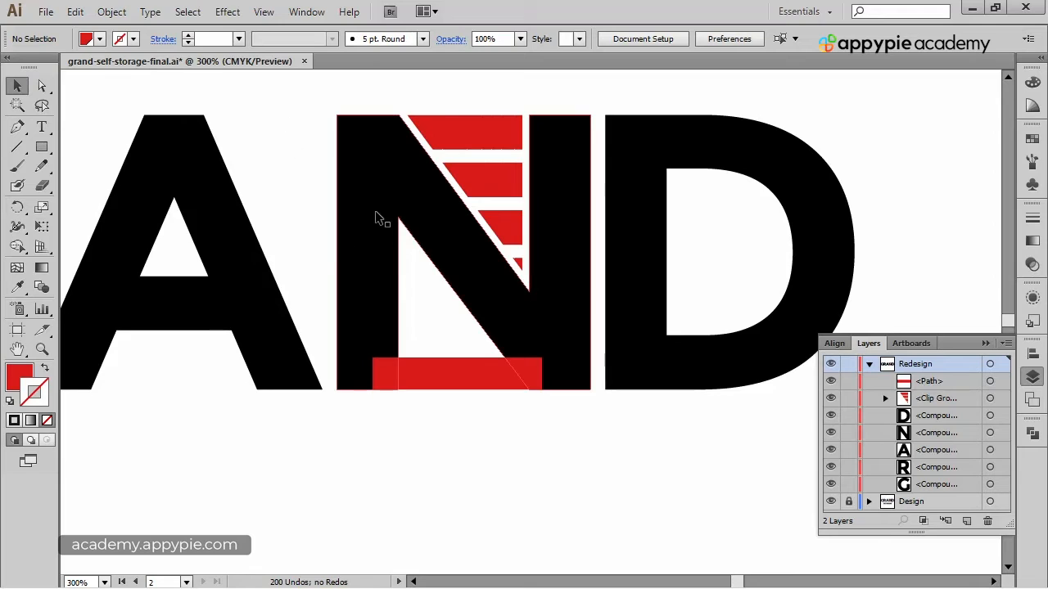
pyautogui.moveTo(423, 374); pyautogui.dragTo(460, 239)
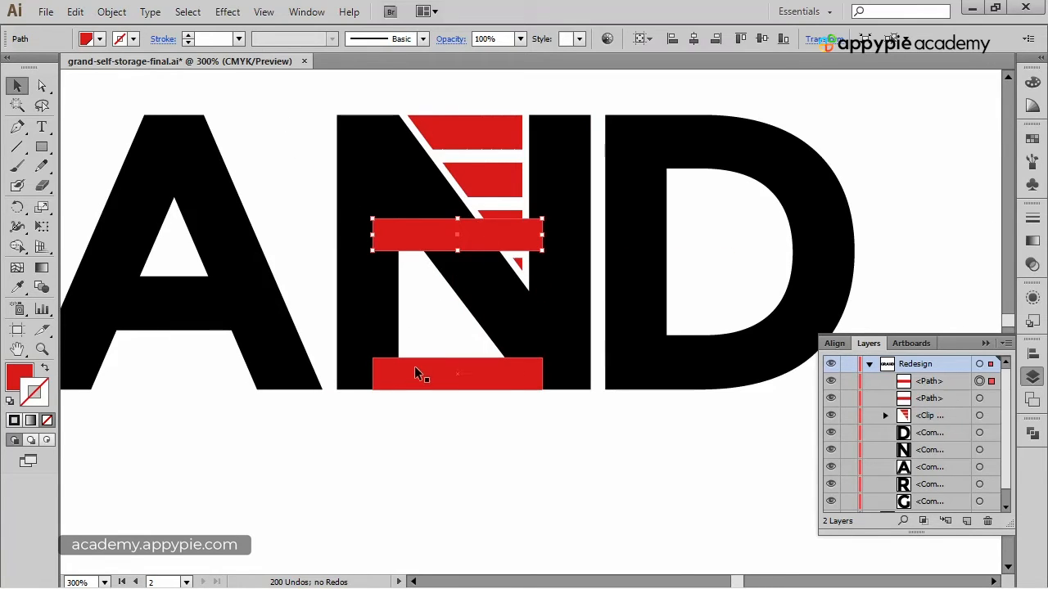
# Step: Blend the two red bars across the N's lower notch using 2 specified steps
pyautogui.keyDown('shift'); pyautogui.click(414, 368); pyautogui.keyUp('shift')
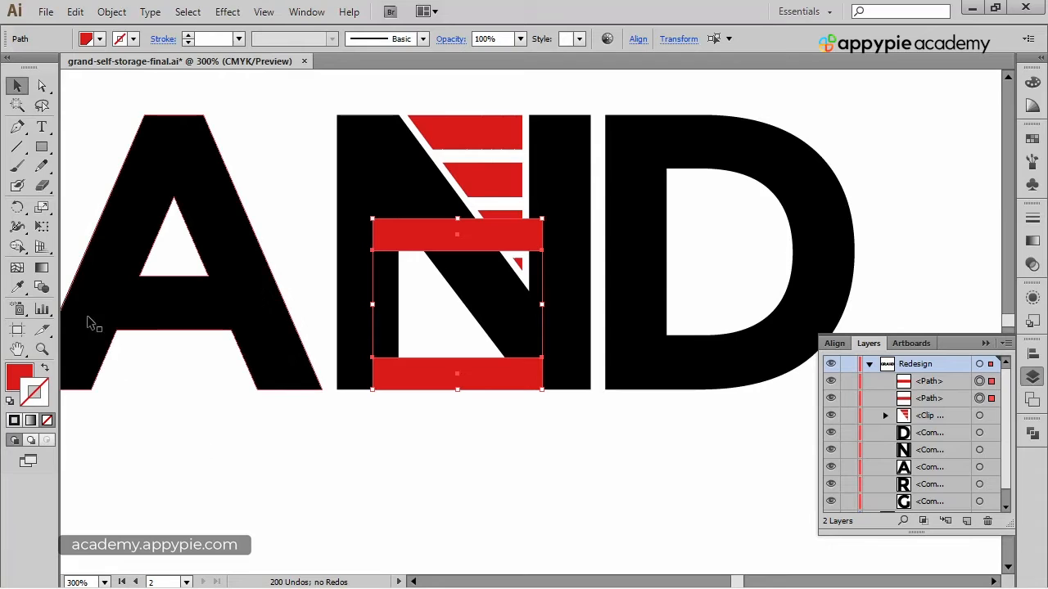
pyautogui.doubleClick(43, 290)
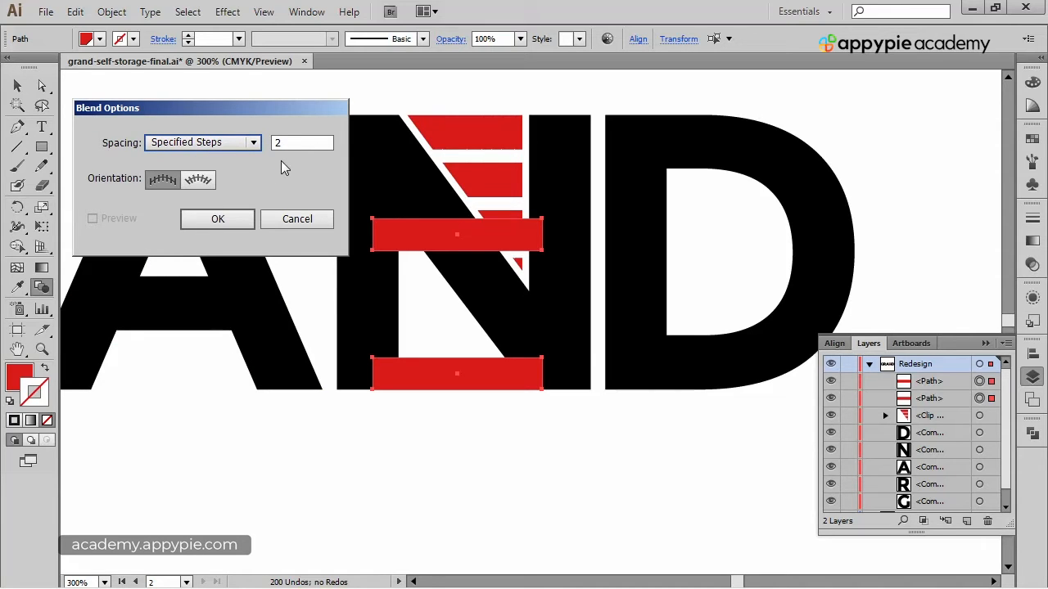
pyautogui.click(217, 221)
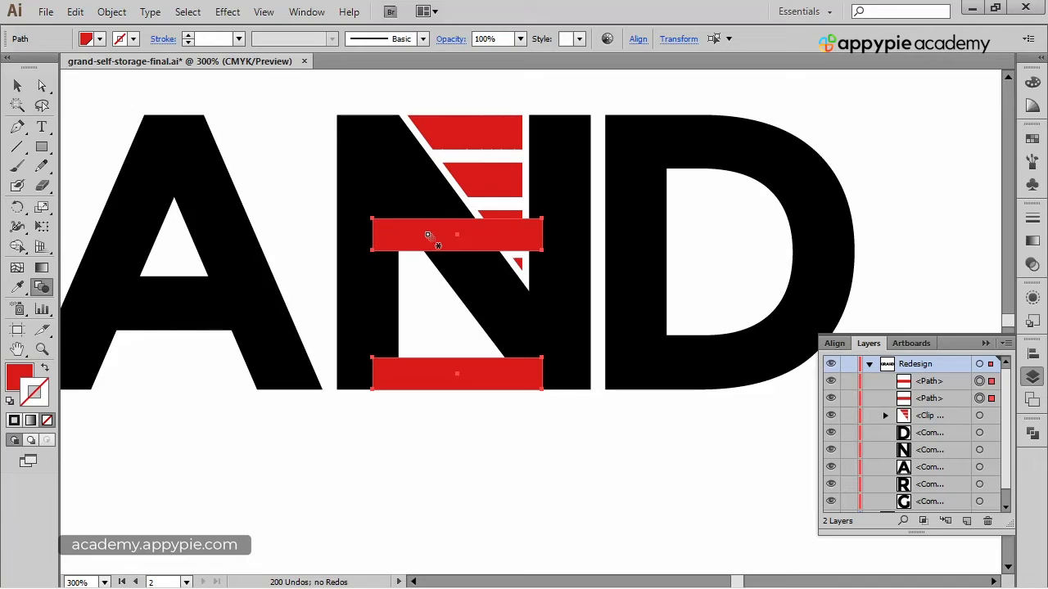
pyautogui.click(428, 235)
pyautogui.click(446, 379)
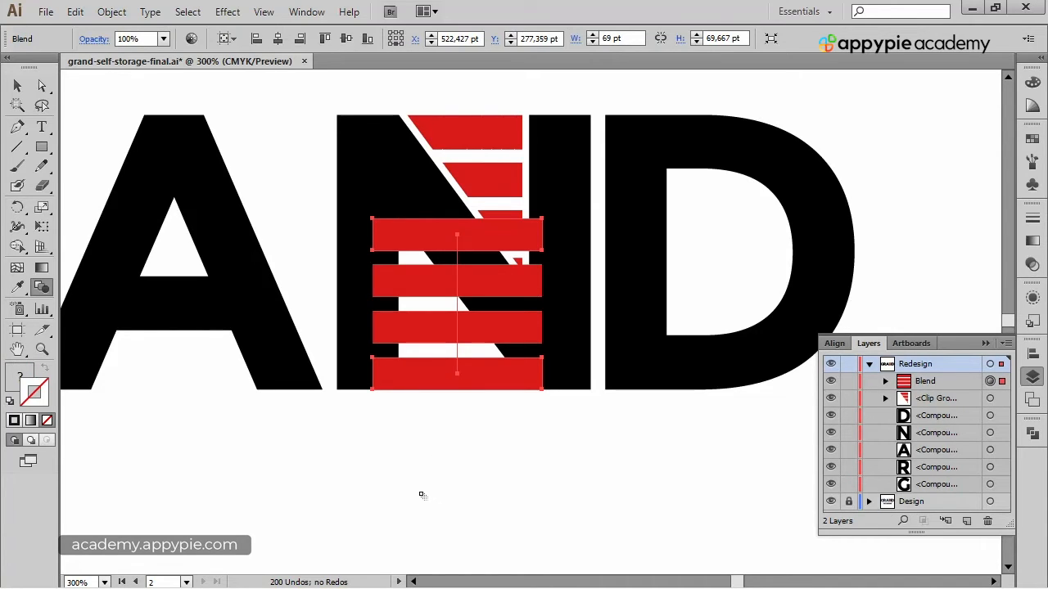
pyautogui.press('v')
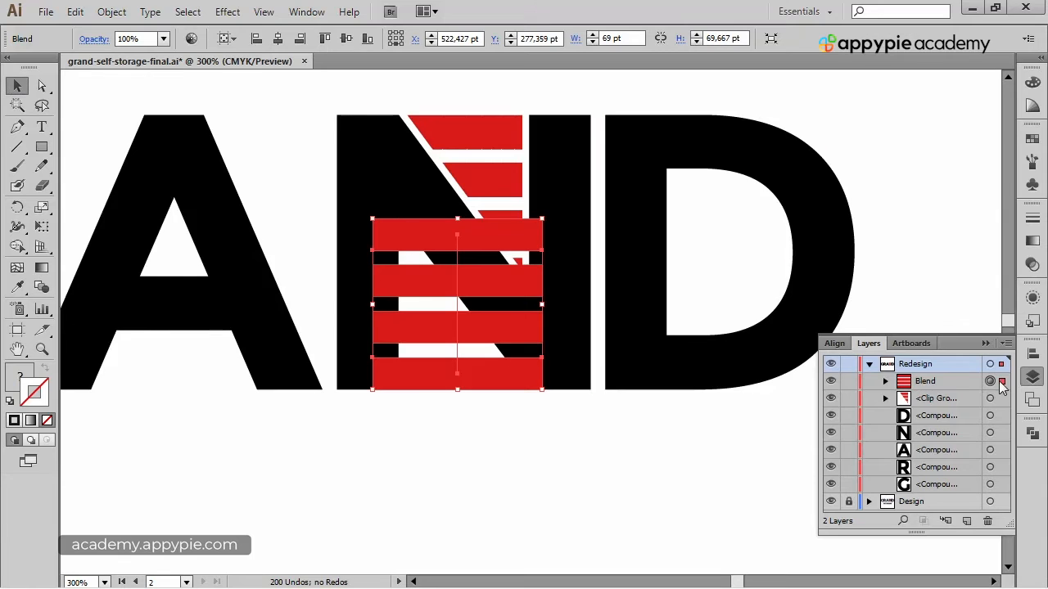
# Step: Hide the new Blend and draw a red rectangle from the N's lower-notch base corner up to the notch's peak height
pyautogui.click(831, 382)
pyautogui.click(42, 148)
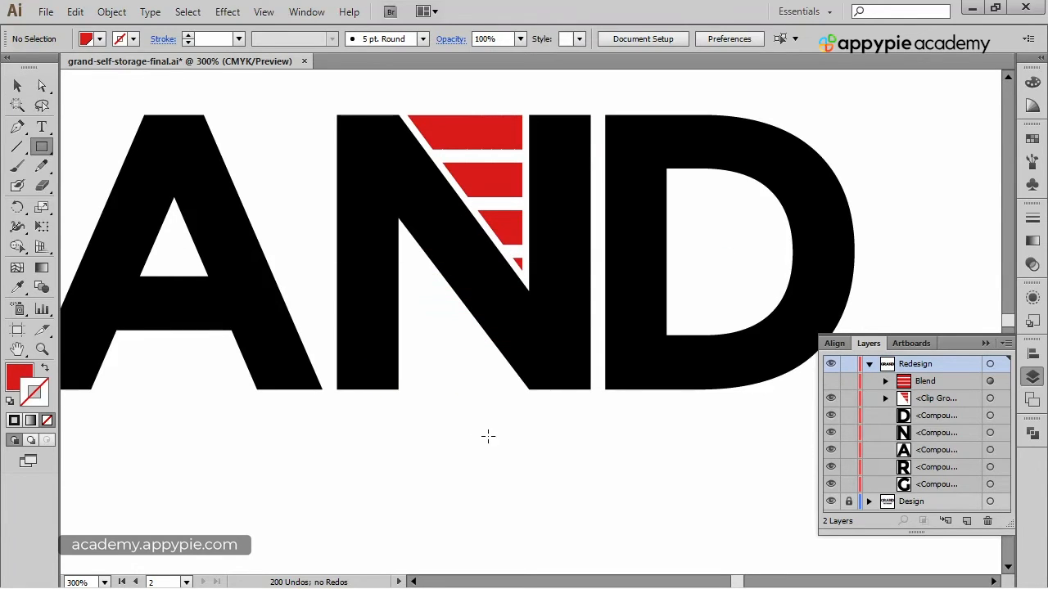
pyautogui.moveTo(398, 391); pyautogui.dragTo(529, 217)
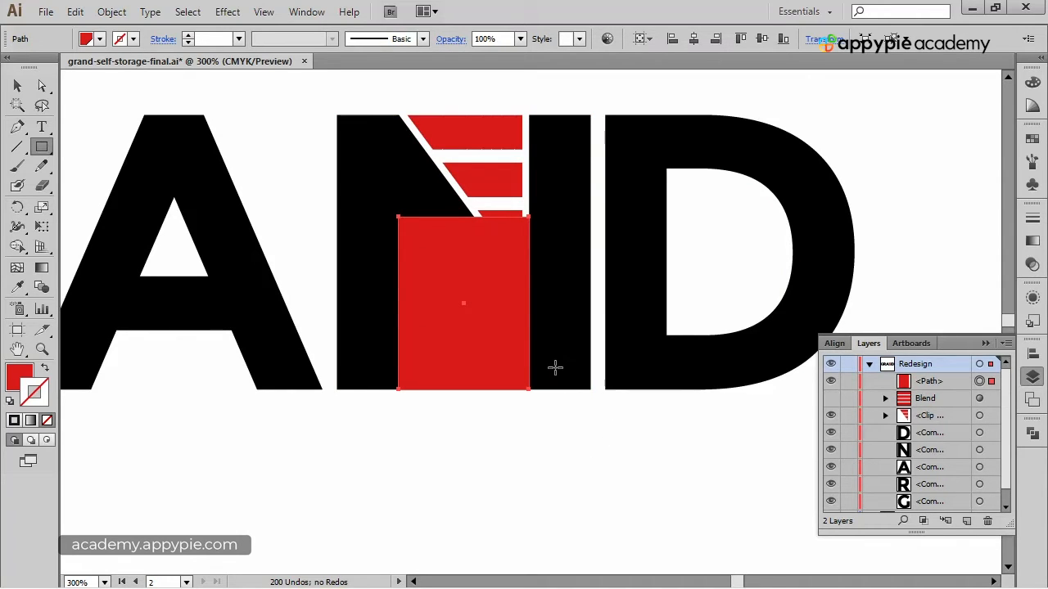
# Step: Remove the red rectangle's upper-right anchor point so it forms a triangle filling the N's lower notch
pyautogui.press('a')
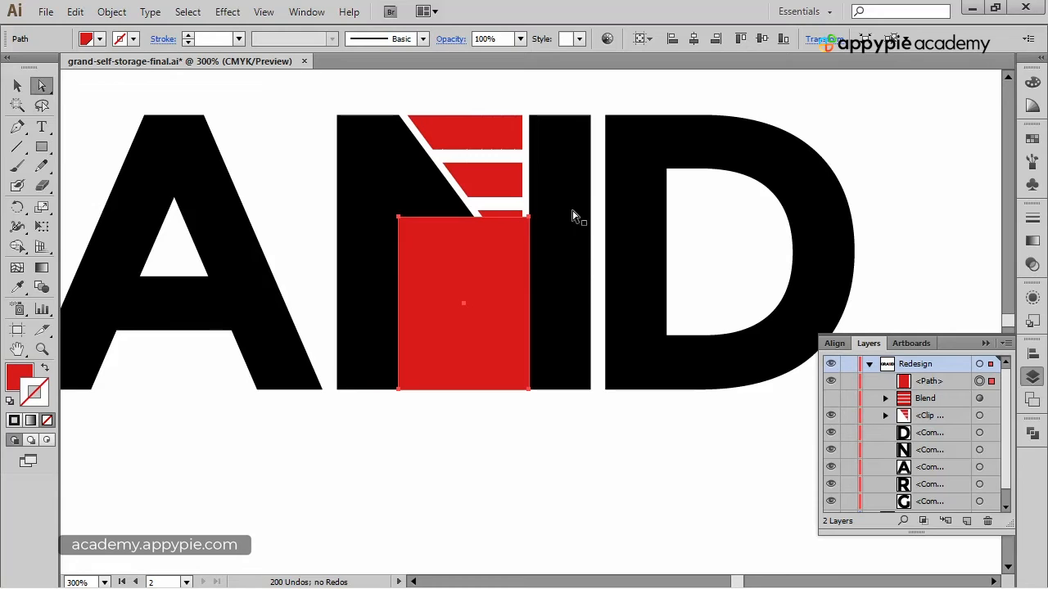
pyautogui.click(529, 217)
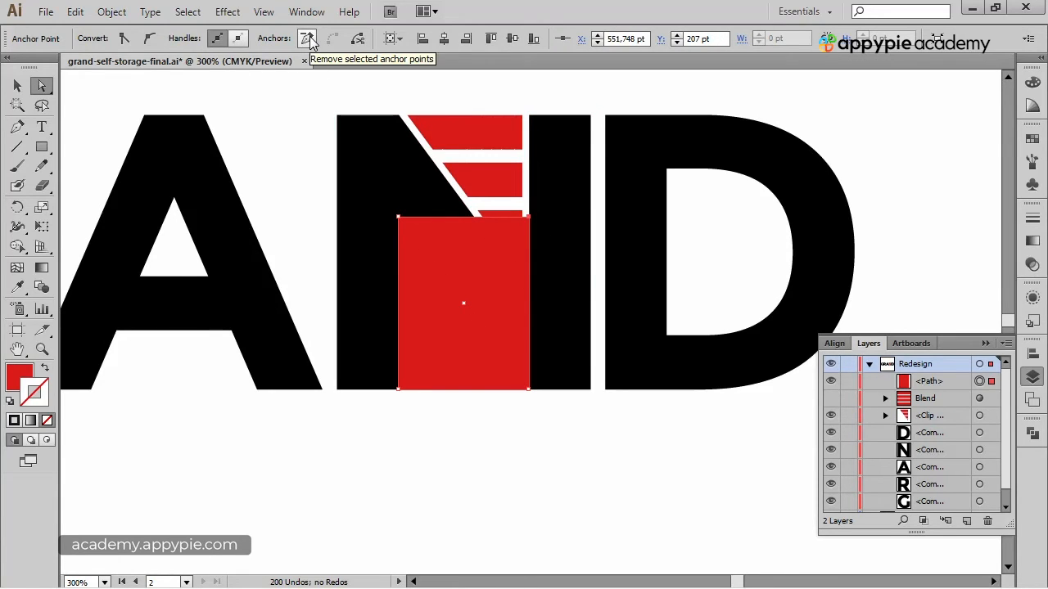
pyautogui.click(307, 39)
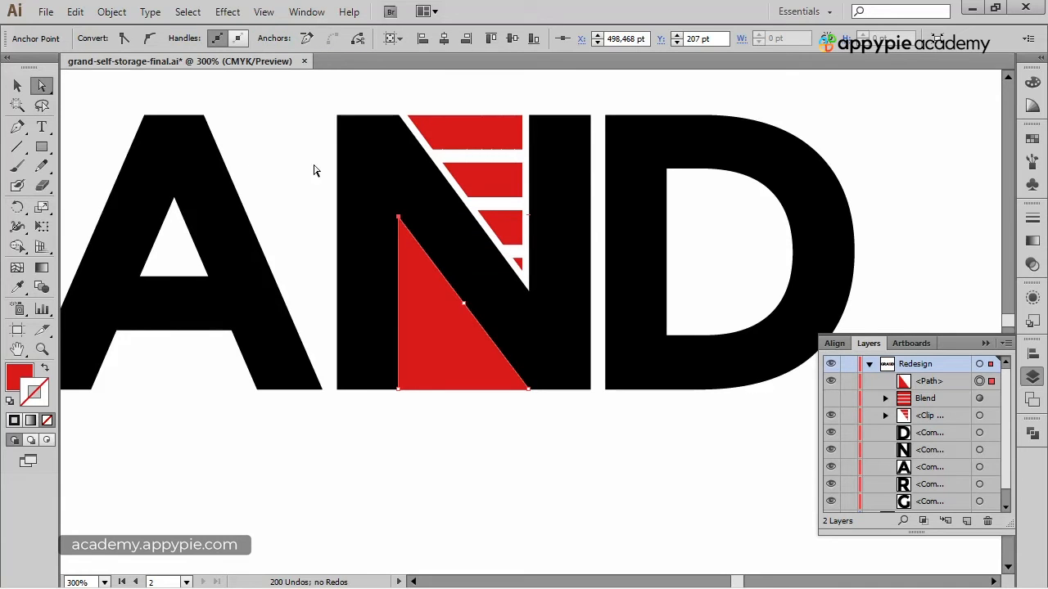
# Step: Scale the lower red triangle uniformly to 88% about the midpoint of its base
pyautogui.click(17, 85)
pyautogui.click(486, 402)
pyautogui.click(463, 358)
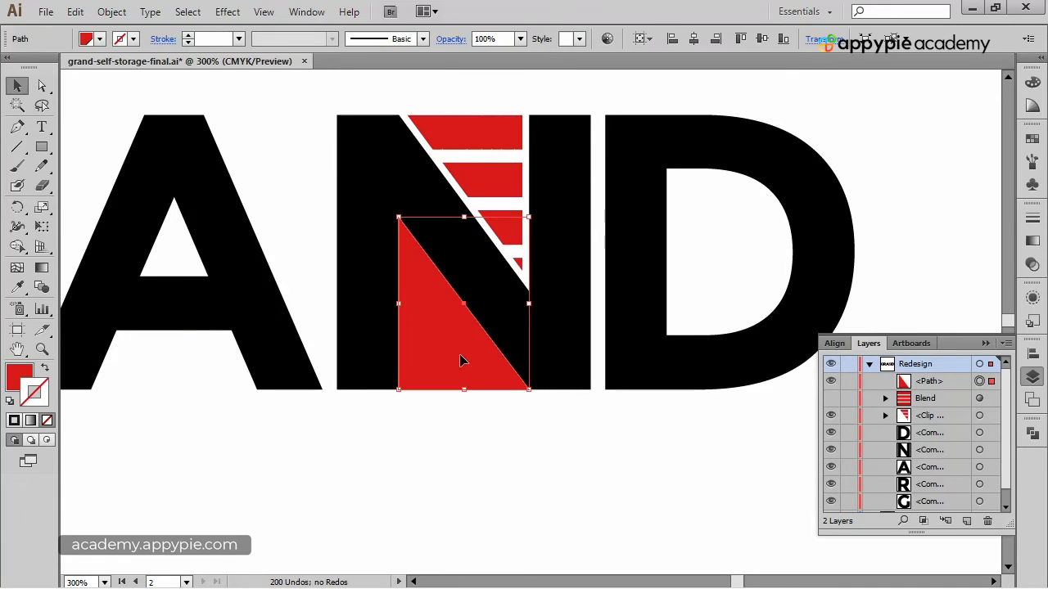
pyautogui.press('s')
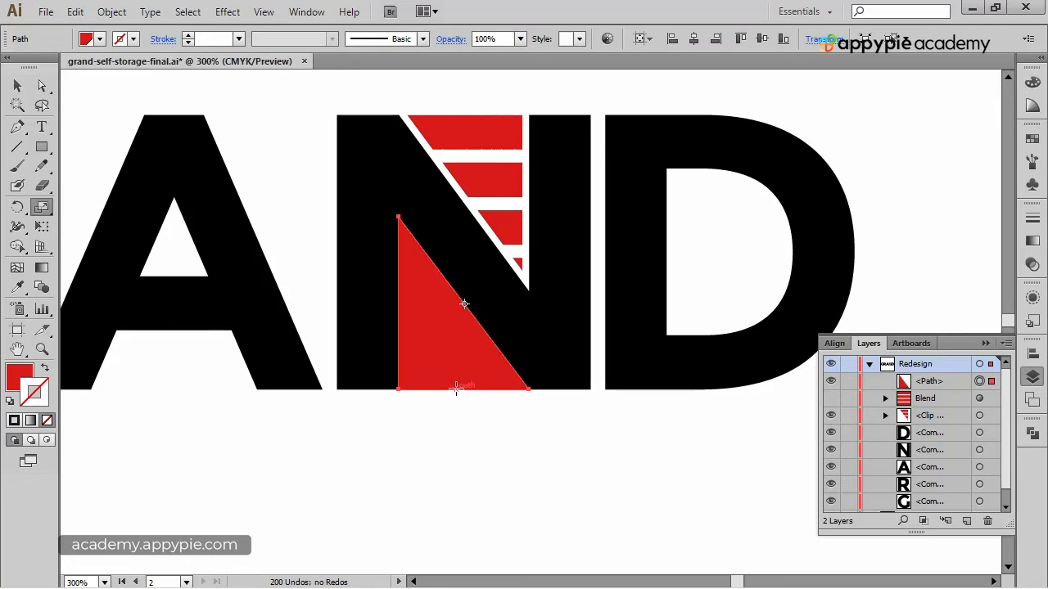
pyautogui.press('alt')
pyautogui.press('alt')
pyautogui.keyDown('alt'); pyautogui.click(463, 390); pyautogui.keyUp('alt')
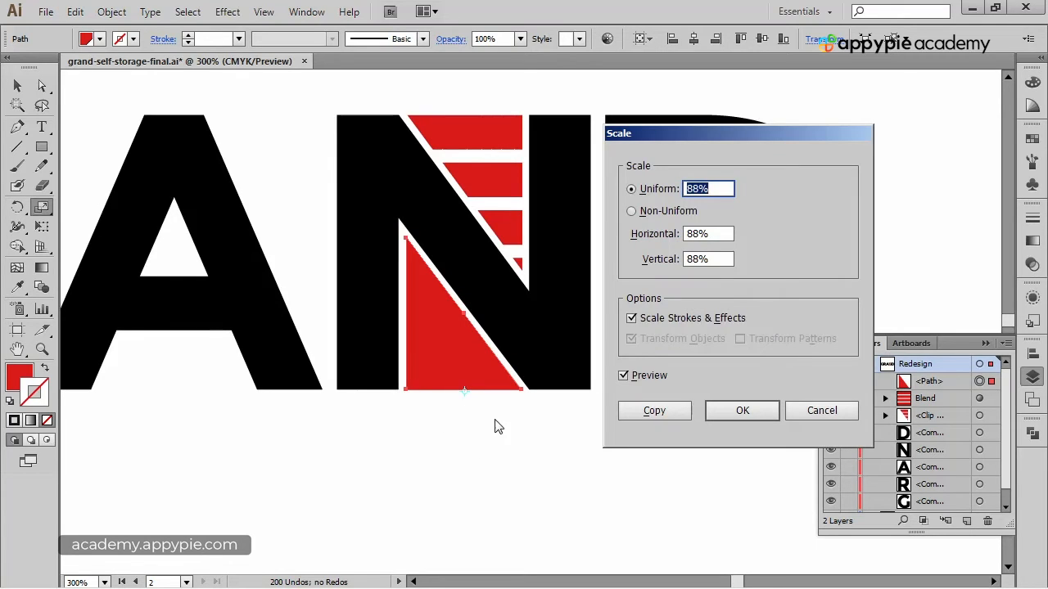
pyautogui.click(736, 410)
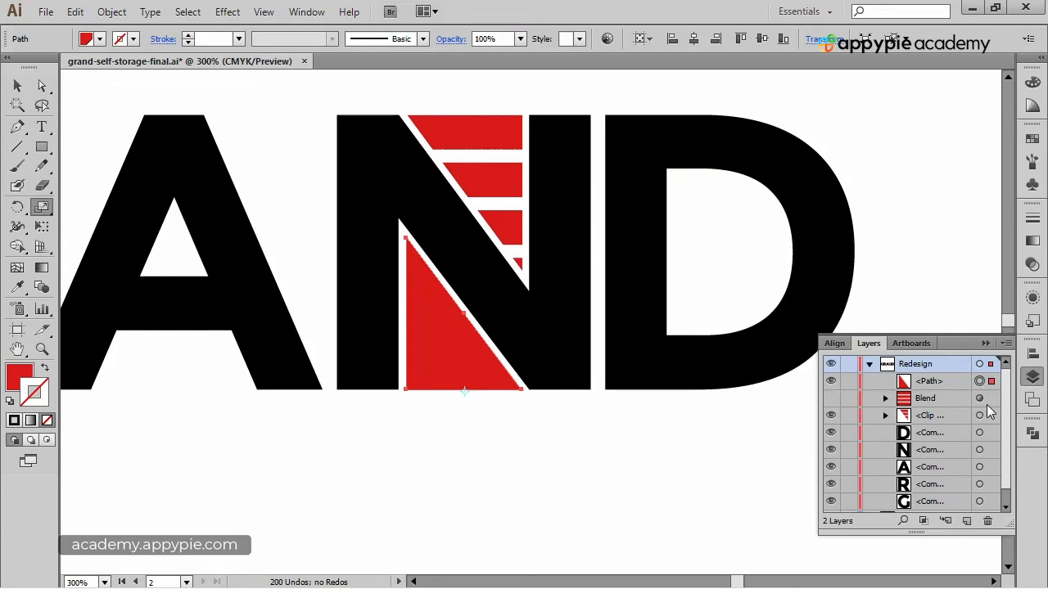
# Step: Show the hidden Blend in the Redesign layer and clip it with the lower red triangle using a clipping mask
pyautogui.click(831, 398)
pyautogui.keyDown('shift'); pyautogui.click(980, 399); pyautogui.keyUp('shift')
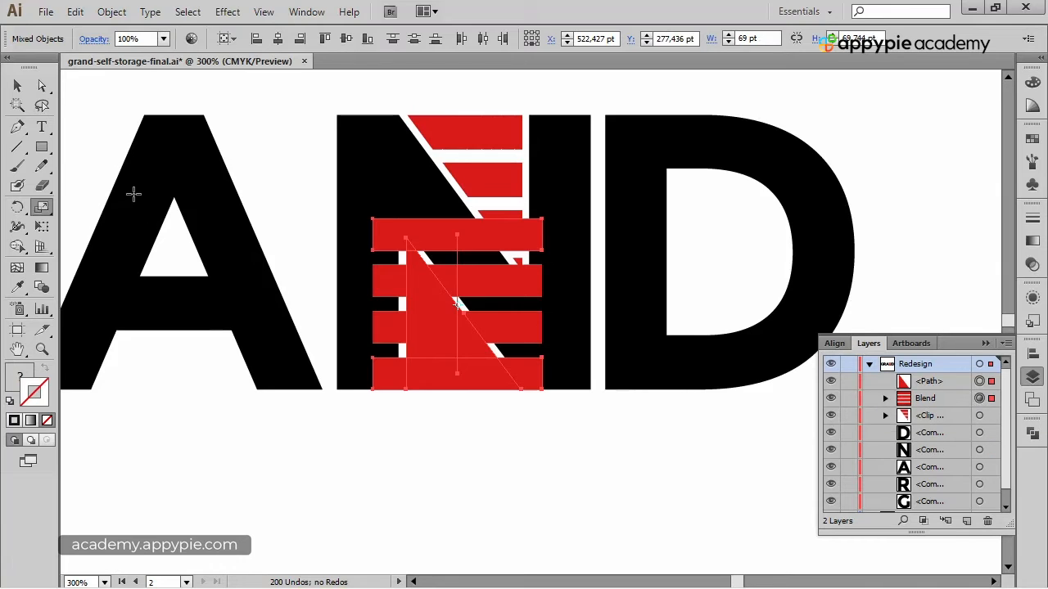
pyautogui.click(112, 12)
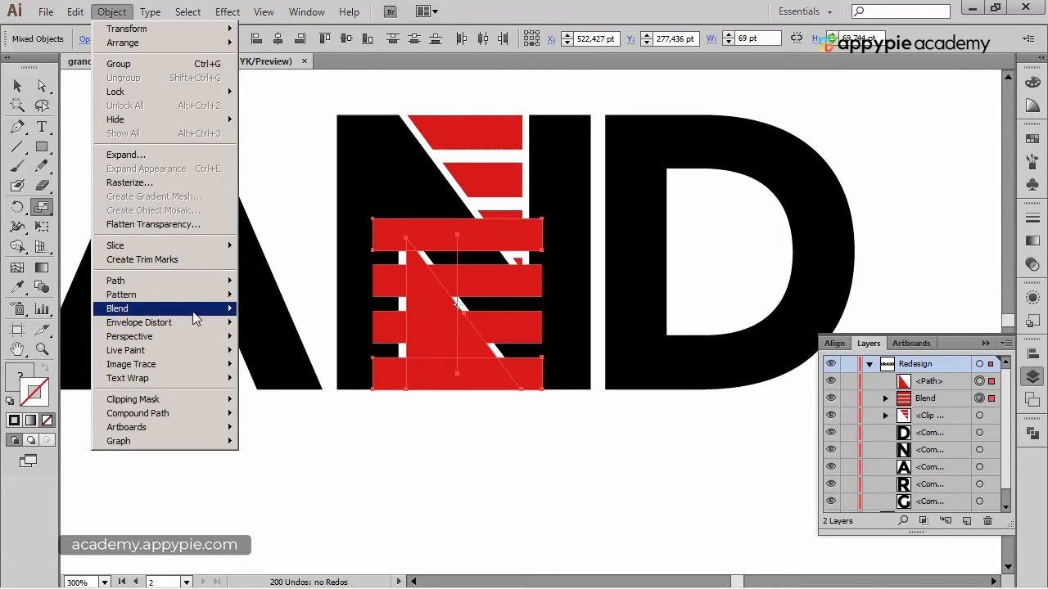
pyautogui.moveTo(205, 401)
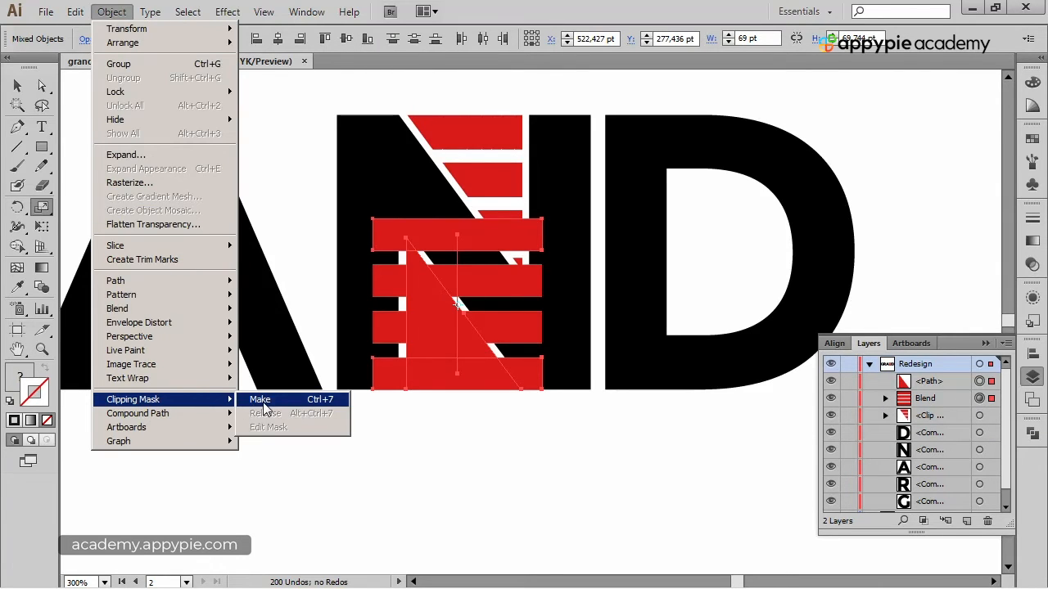
pyautogui.click(328, 402)
pyautogui.click(454, 505)
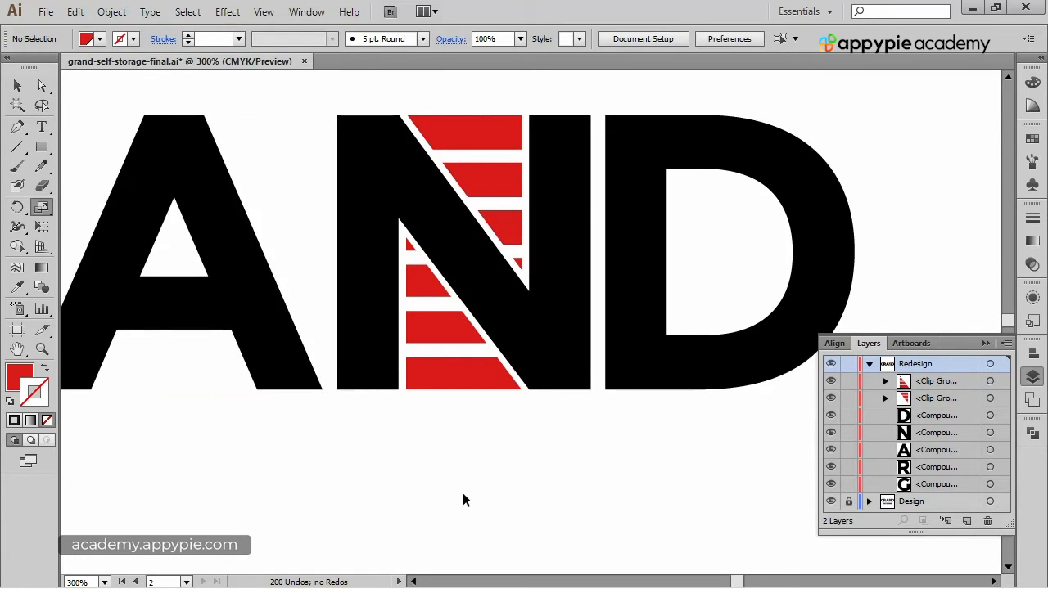
# Step: Examine the striped N in the redesigned logo and compare it with the original design's divider line and SELF STORAGE tagline
pyautogui.hotkey('ctrl', '0')
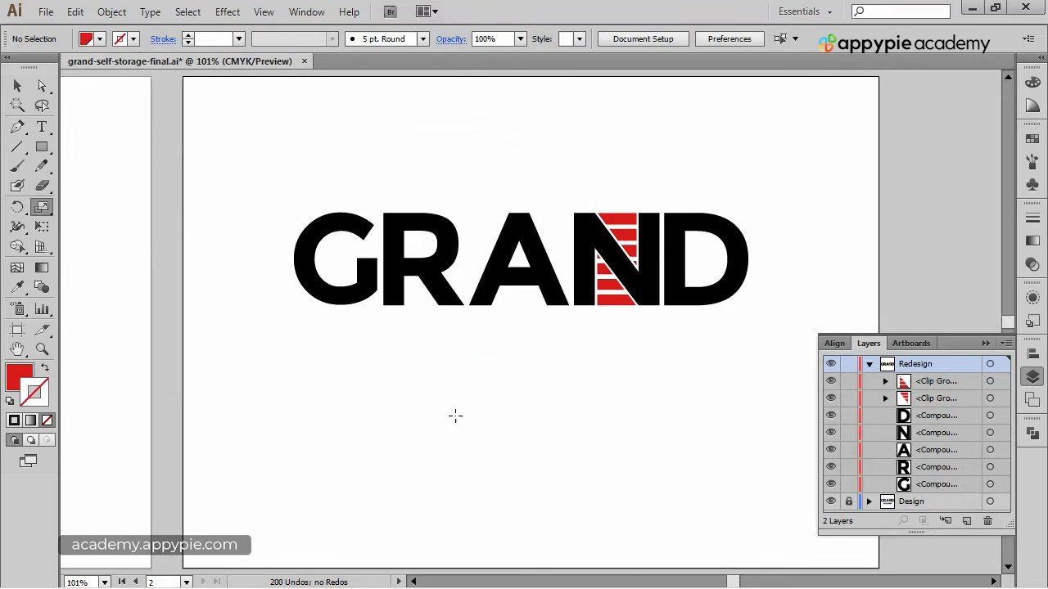
pyautogui.click(17, 85)
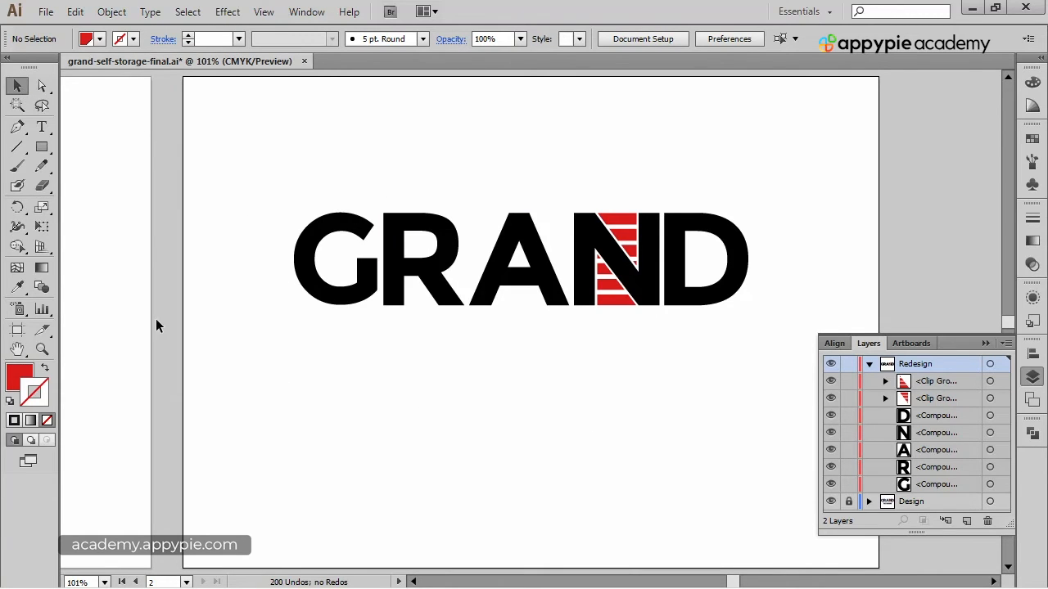
pyautogui.moveTo(131, 315); pyautogui.dragTo(533, 288)
pyautogui.hotkey('ctrl', '0')
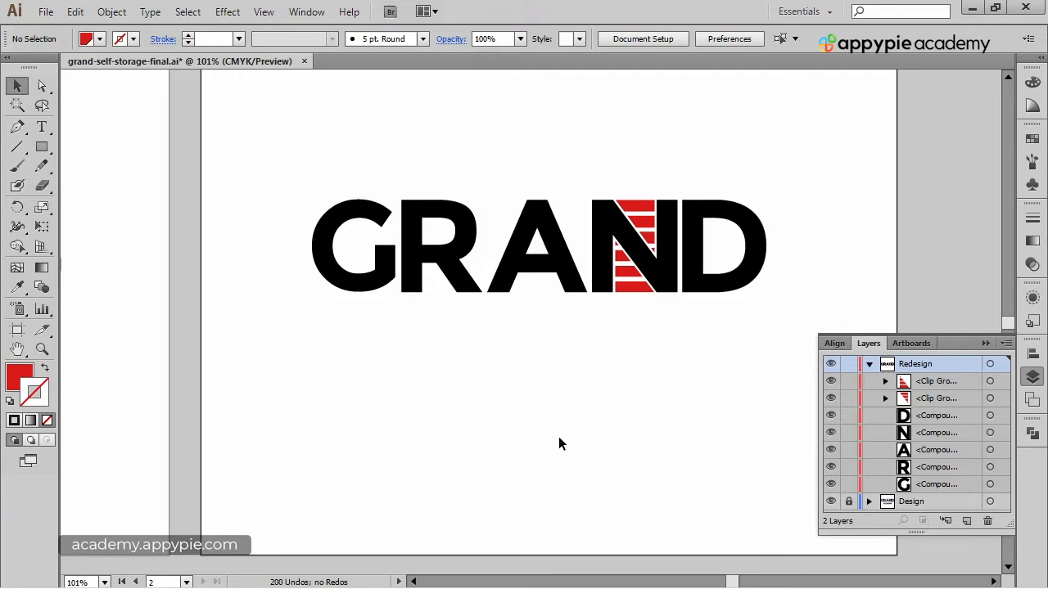
pyautogui.hotkey('ctrl', 'space')
pyautogui.moveTo(557, 149); pyautogui.dragTo(723, 378)
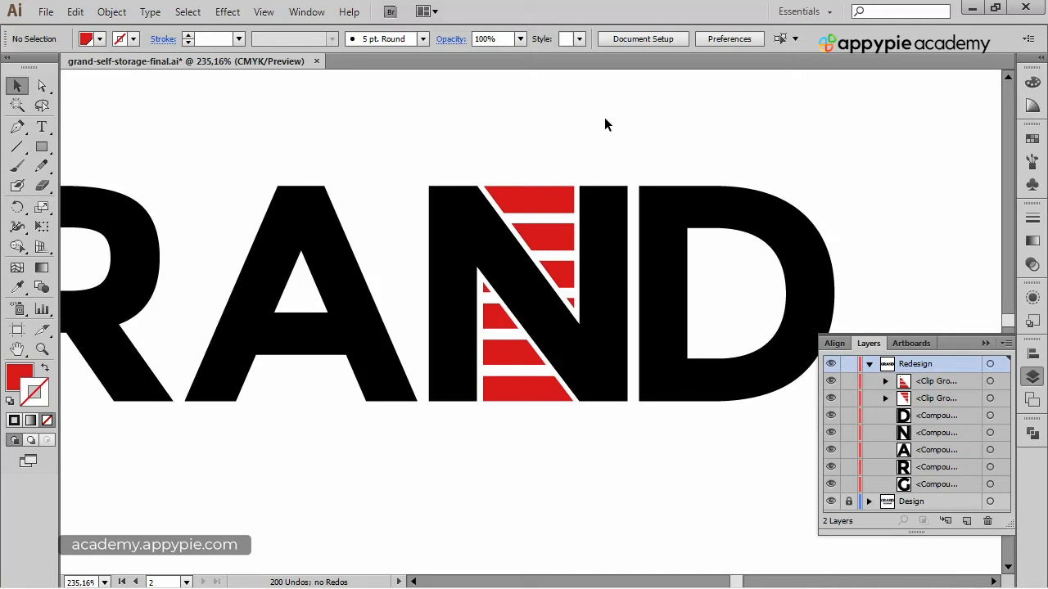
pyautogui.hotkey('ctrl', '0')
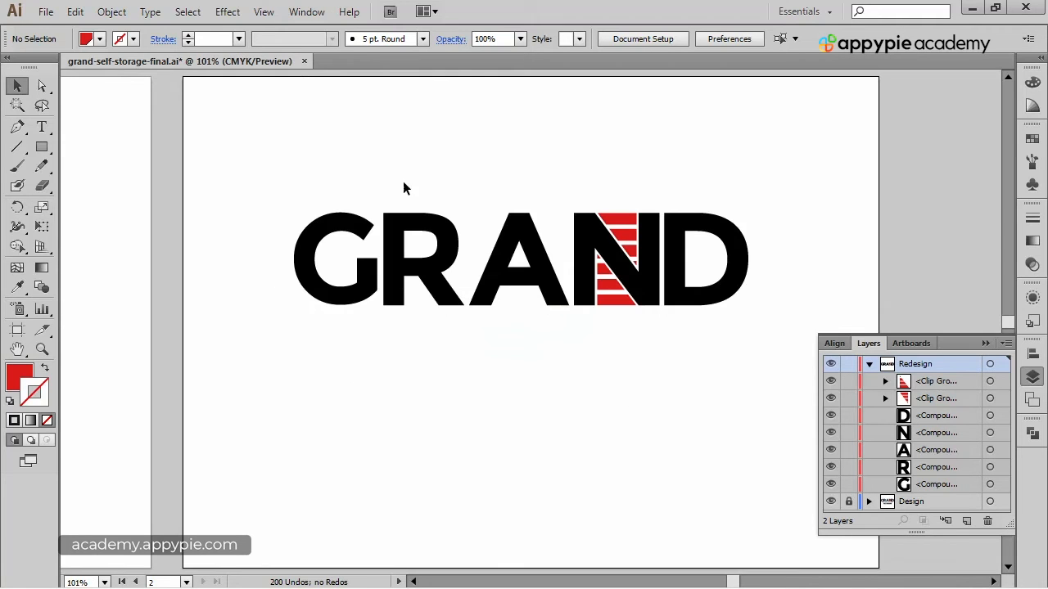
pyautogui.hscroll(-10, 445, 155)
pyautogui.moveTo(693, 94); pyautogui.dragTo(661, 145)
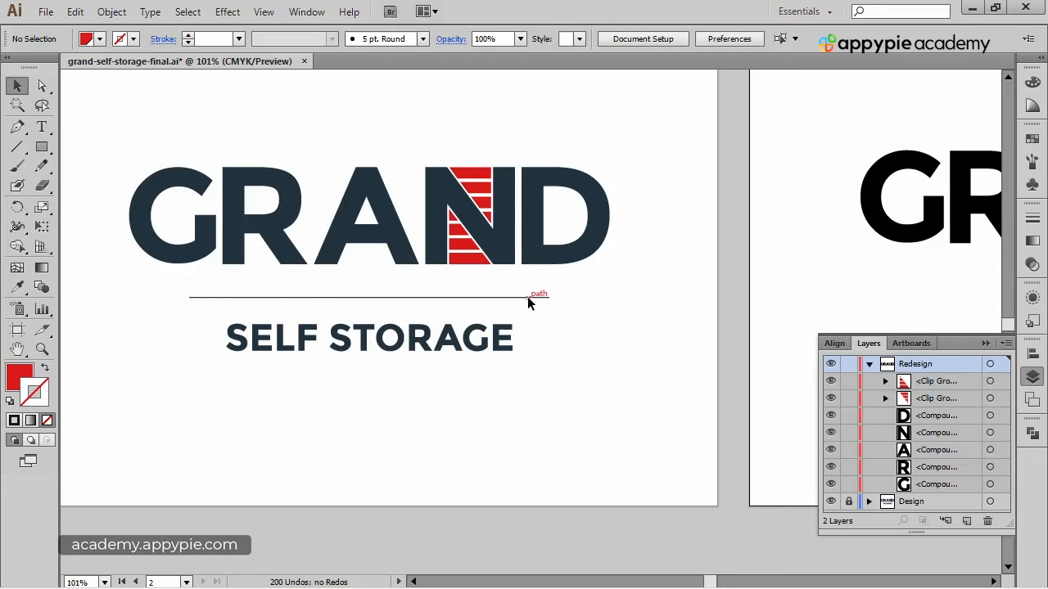
pyautogui.click(547, 308)
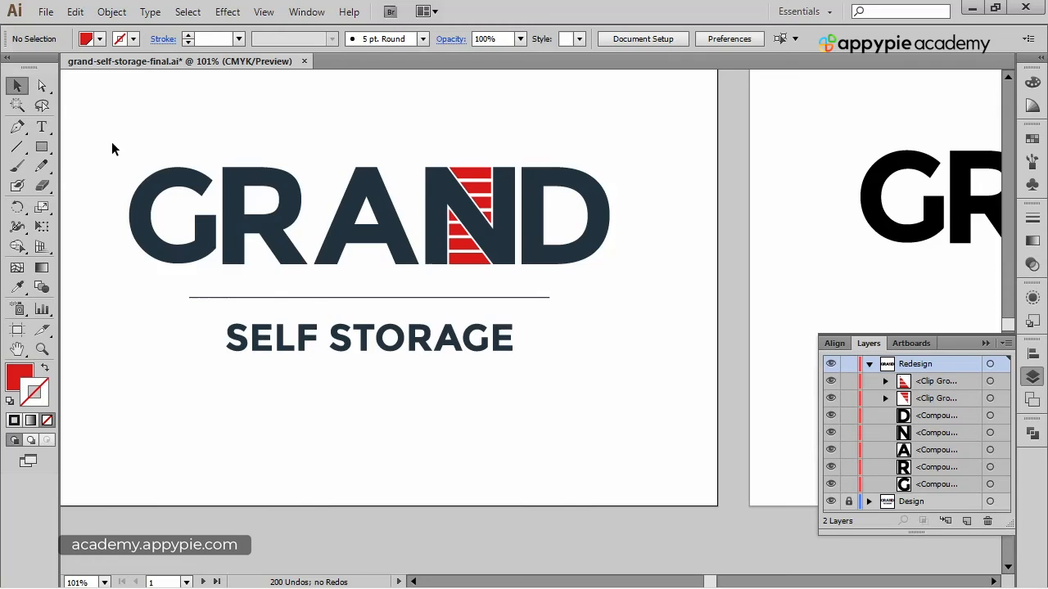
pyautogui.moveTo(106, 132); pyautogui.dragTo(683, 279)
pyautogui.moveTo(827, 242); pyautogui.dragTo(378, 292)
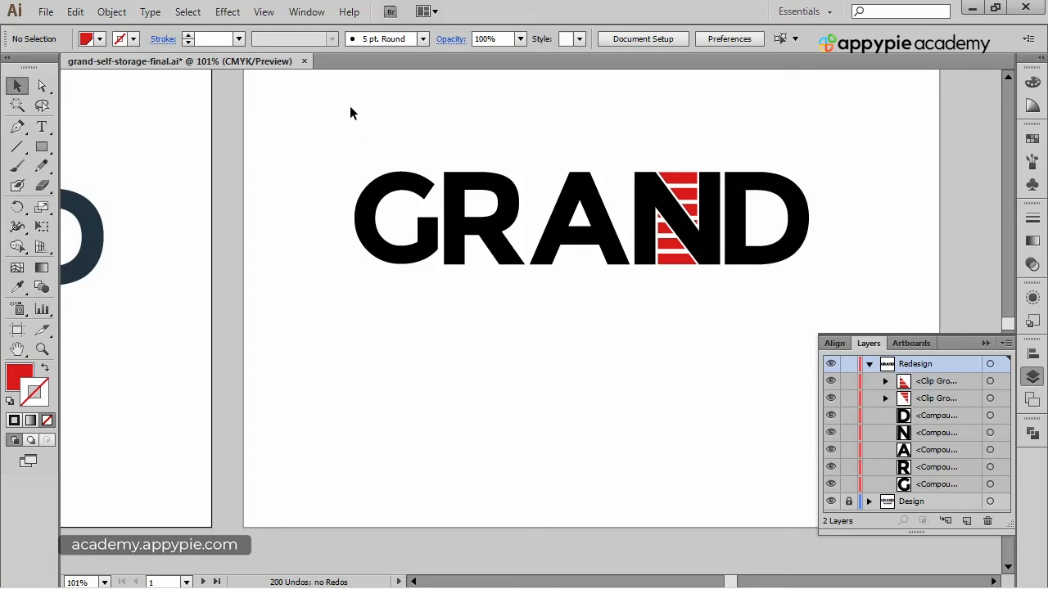
# Step: Select the whole redesigned GRAND logo and copy its width value
pyautogui.moveTo(323, 114); pyautogui.dragTo(829, 290)
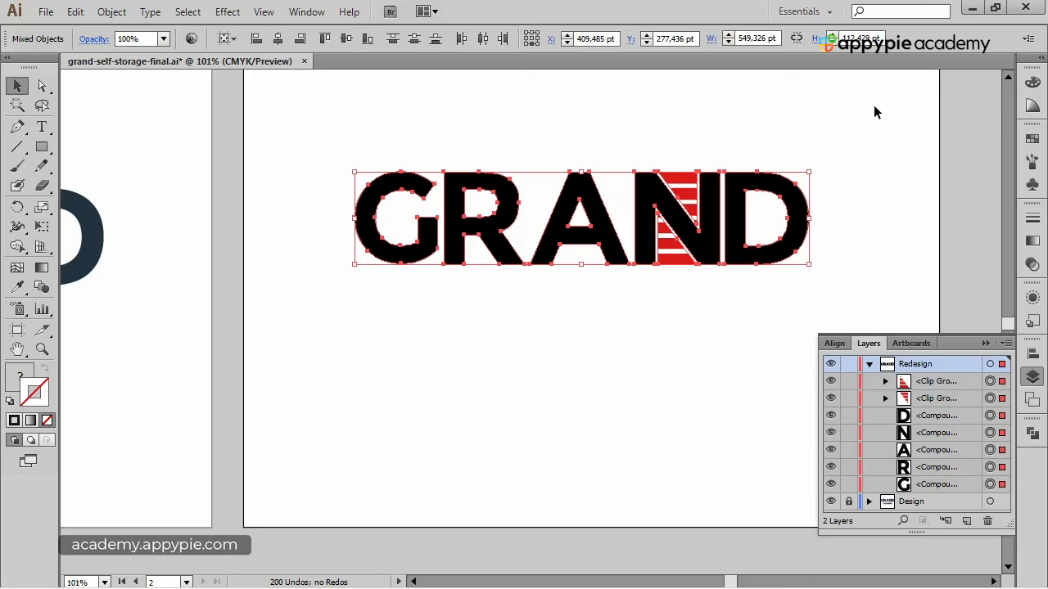
pyautogui.click(778, 38)
pyautogui.hotkey('ctrl', 'c')
pyautogui.click(579, 110)
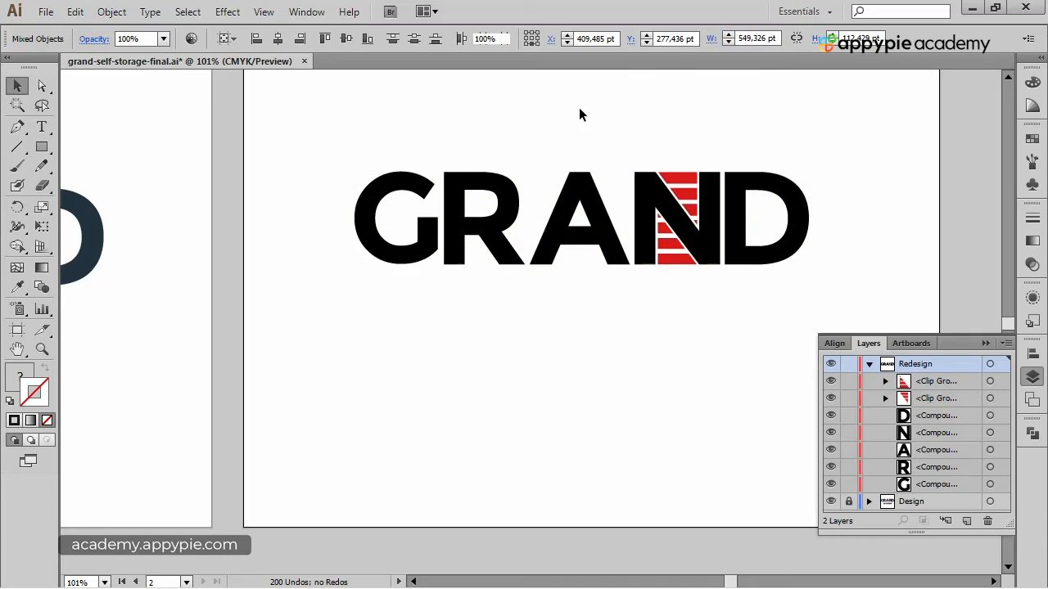
# Step: Create a line segment below GRAND with length 549,326 pt*0.75 and an angle of 0°
pyautogui.click(17, 147)
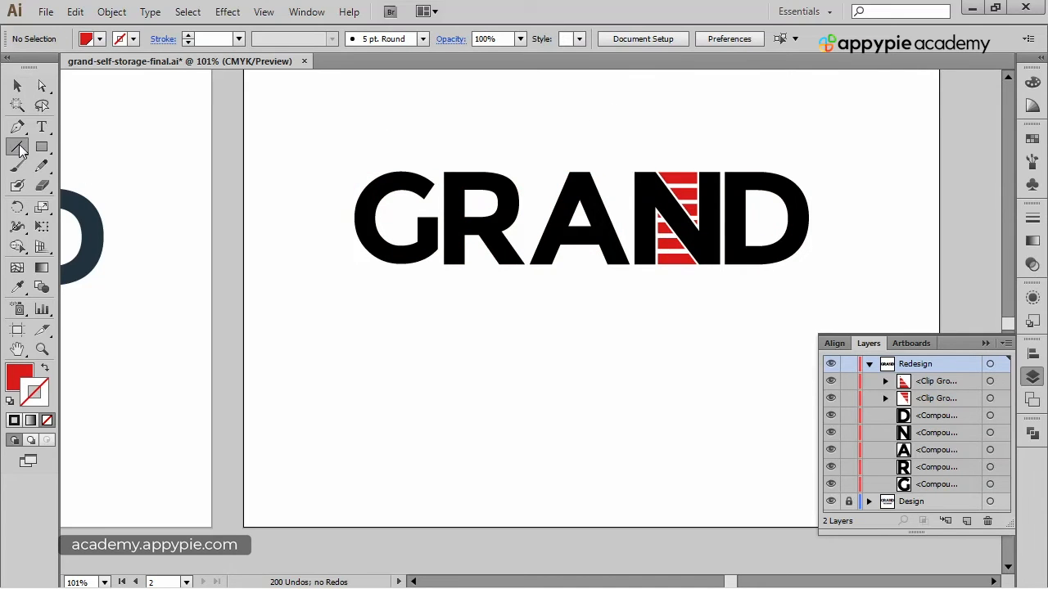
pyautogui.click(406, 334)
pyautogui.moveTo(461, 214); pyautogui.dragTo(274, 204)
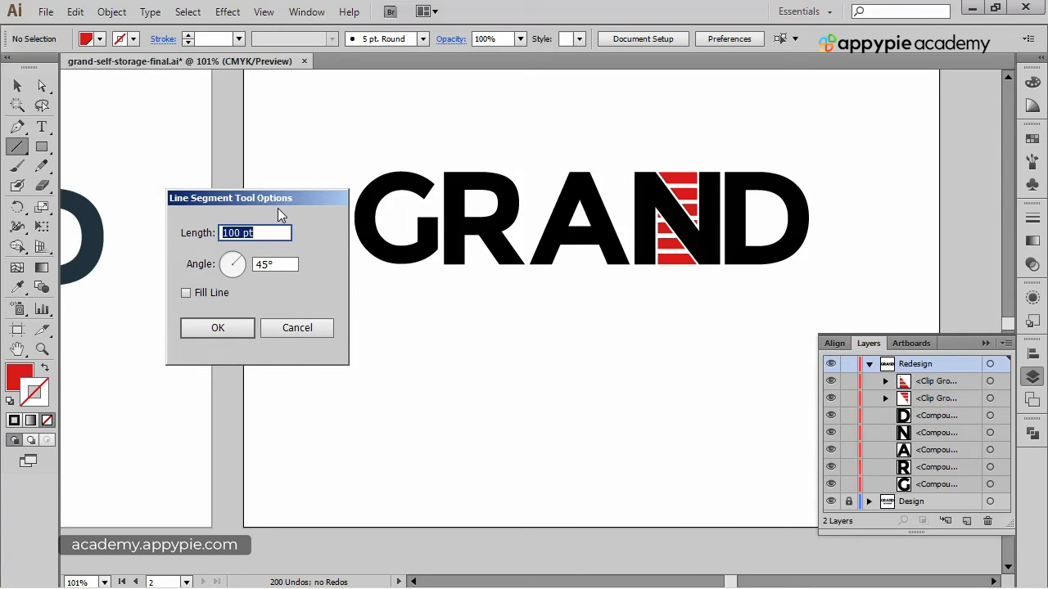
pyautogui.hotkey('ctrl', 'v')
pyautogui.write('*0.75')
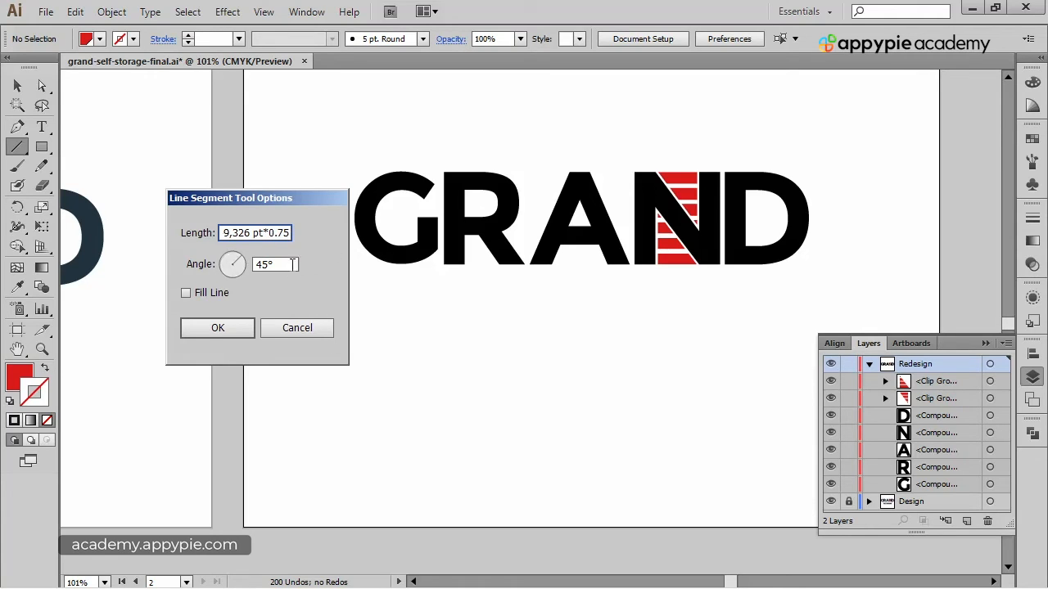
pyautogui.press('Tab')
pyautogui.write('0')
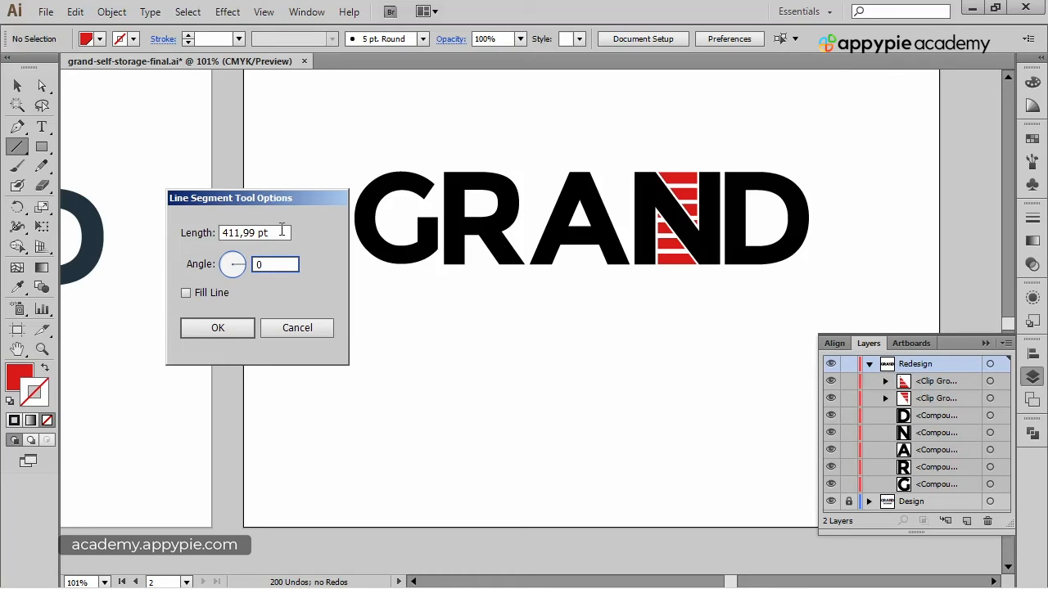
pyautogui.click(222, 336)
# Step: Apply the black swatch to the new line's stroke and deselect the line
pyautogui.click(18, 84)
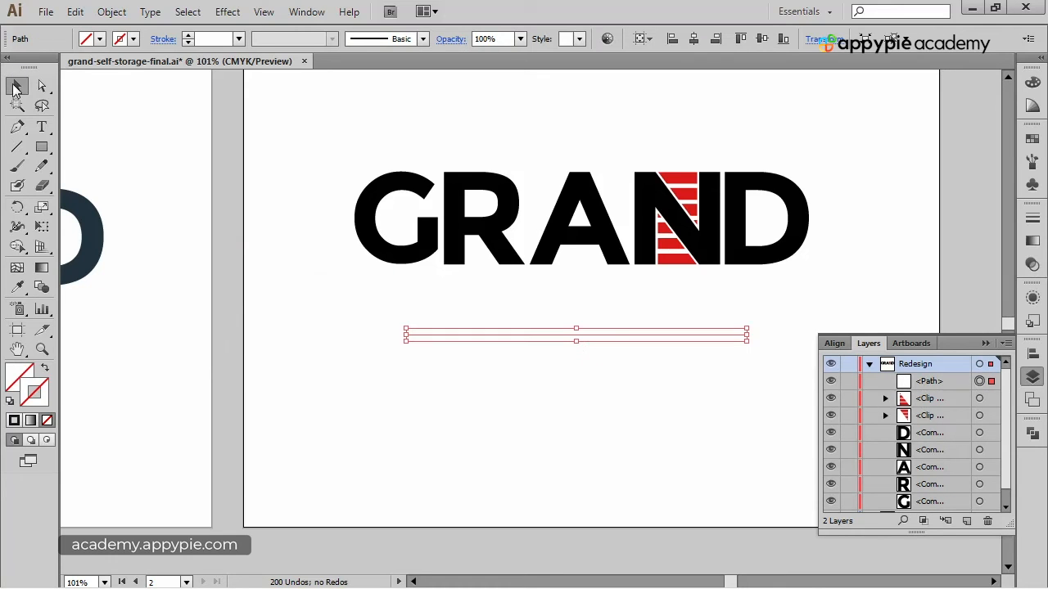
pyautogui.click(1032, 144)
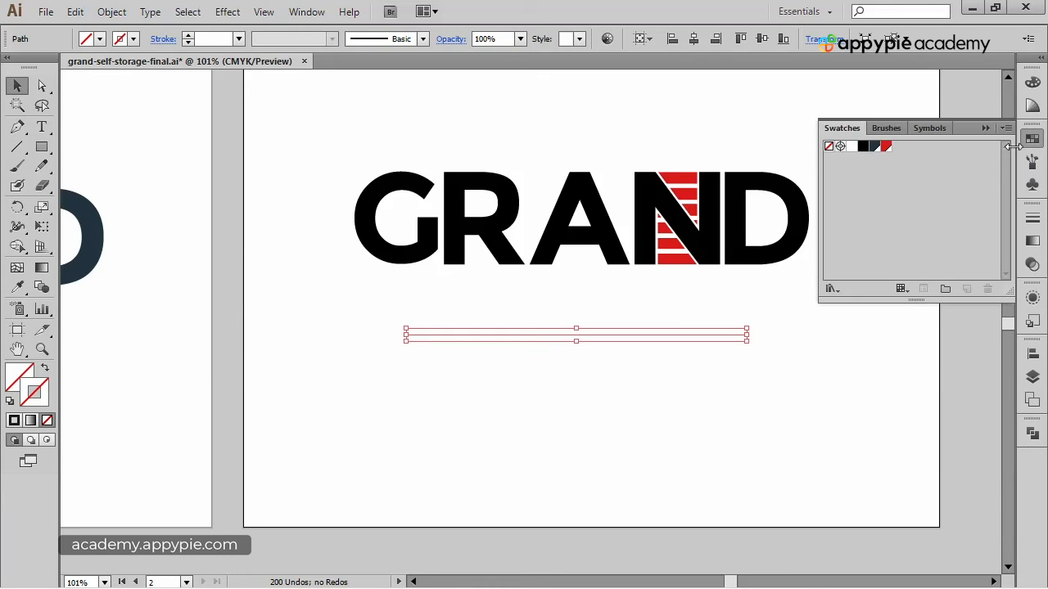
pyautogui.click(862, 147)
pyautogui.click(985, 129)
pyautogui.click(562, 351)
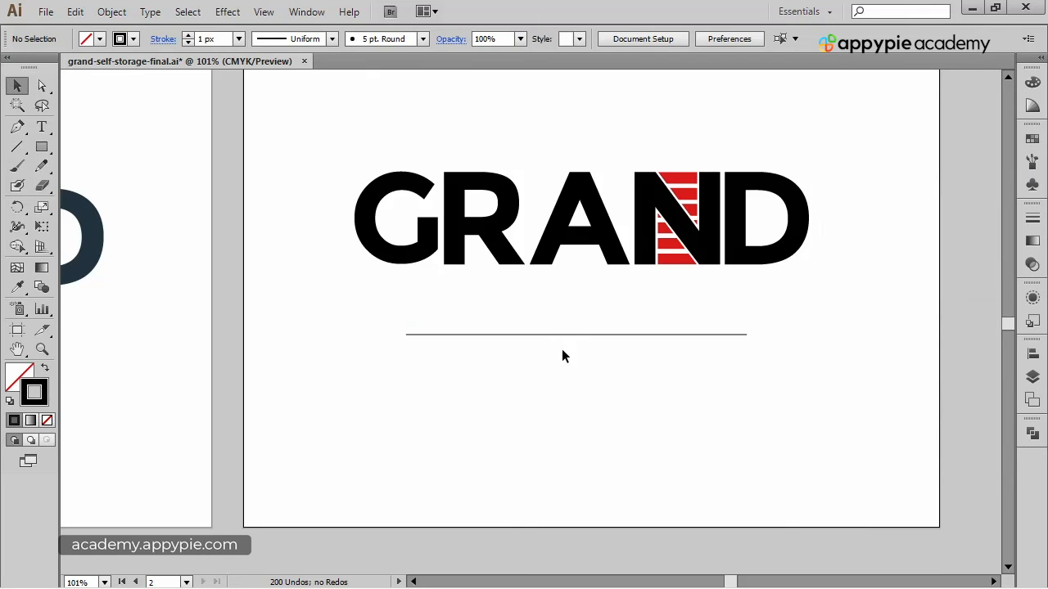
# Step: Move the divider line up so it sits just beneath the GRAND lettering
pyautogui.moveTo(580, 334); pyautogui.dragTo(582, 295)
pyautogui.click(583, 350)
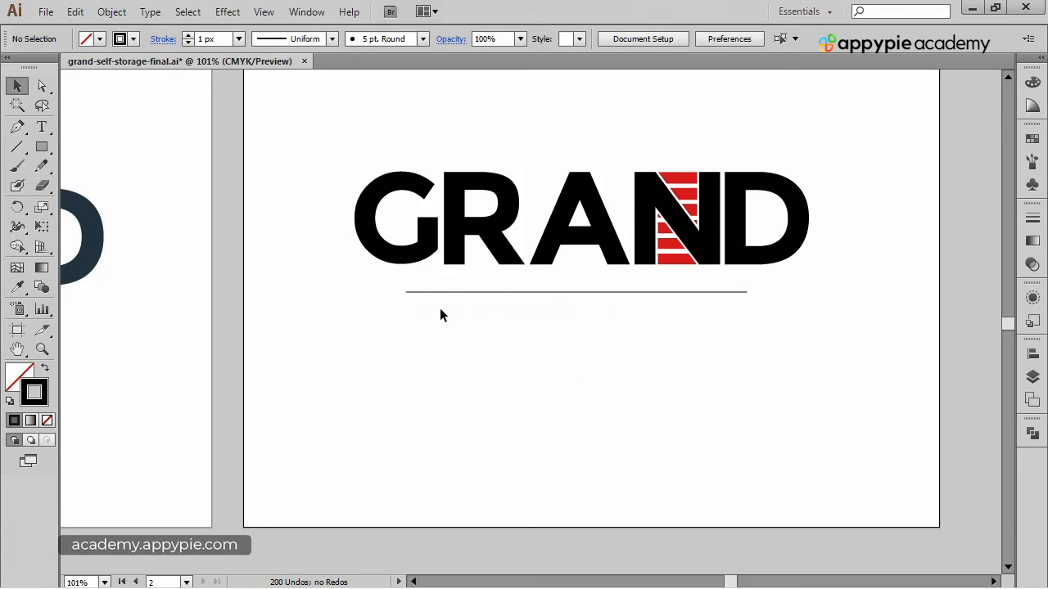
pyautogui.moveTo(311, 131); pyautogui.dragTo(875, 280)
pyautogui.click(822, 331)
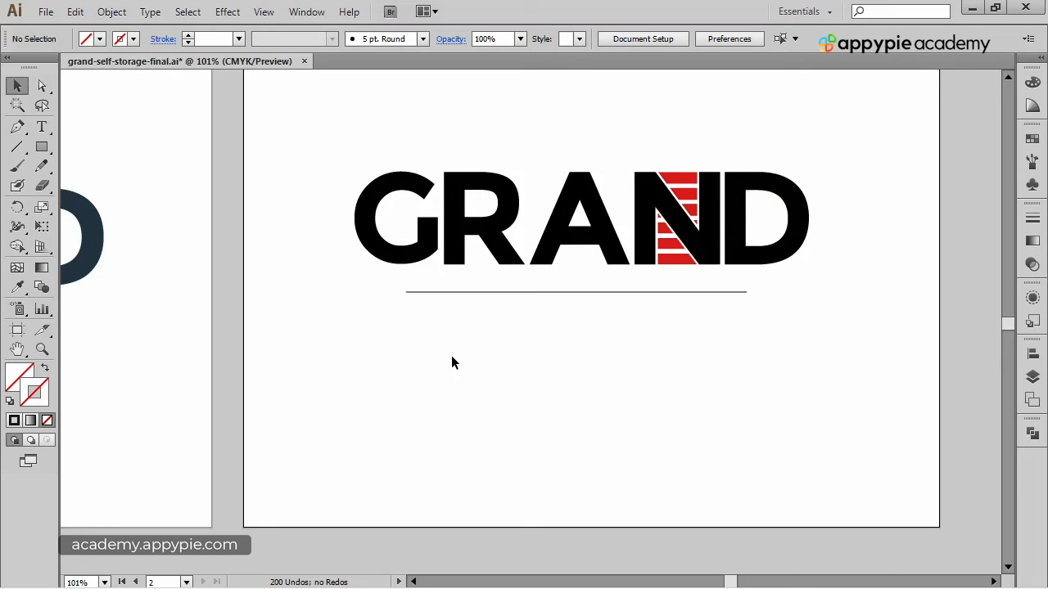
# Step: Add the text SELF STORAGE in Montserrat Bold below GRAND, following the tagline in the original design
pyautogui.moveTo(276, 340); pyautogui.dragTo(683, 324)
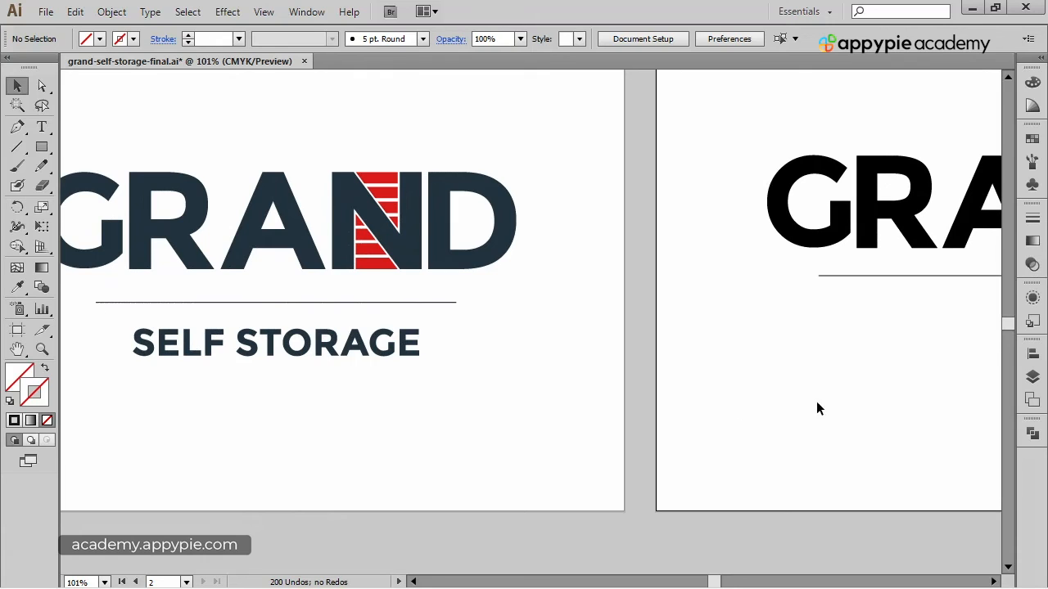
pyautogui.moveTo(816, 401); pyautogui.dragTo(547, 393)
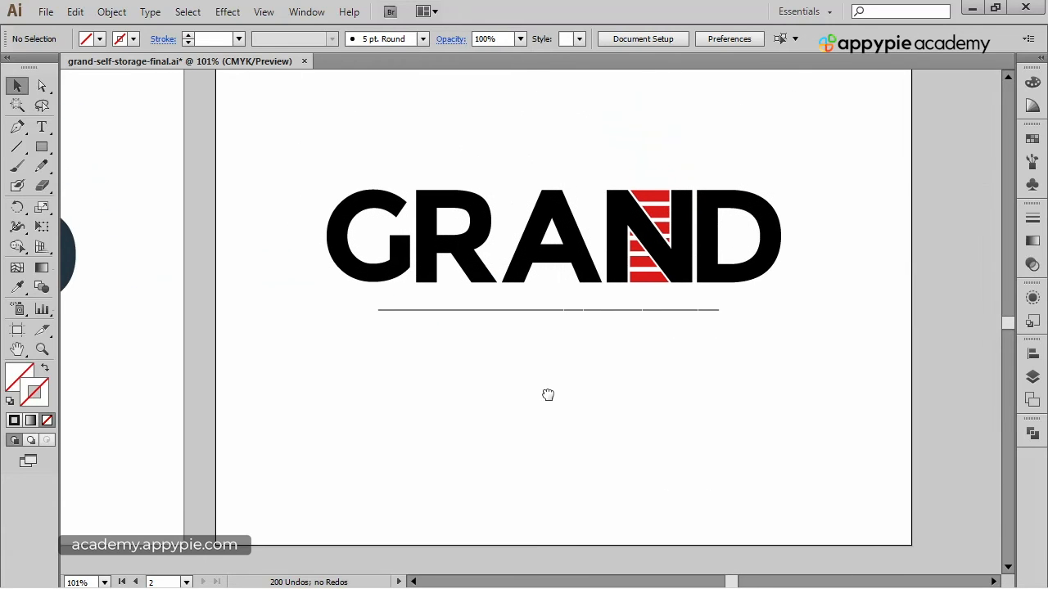
pyautogui.click(41, 129)
pyautogui.click(373, 377)
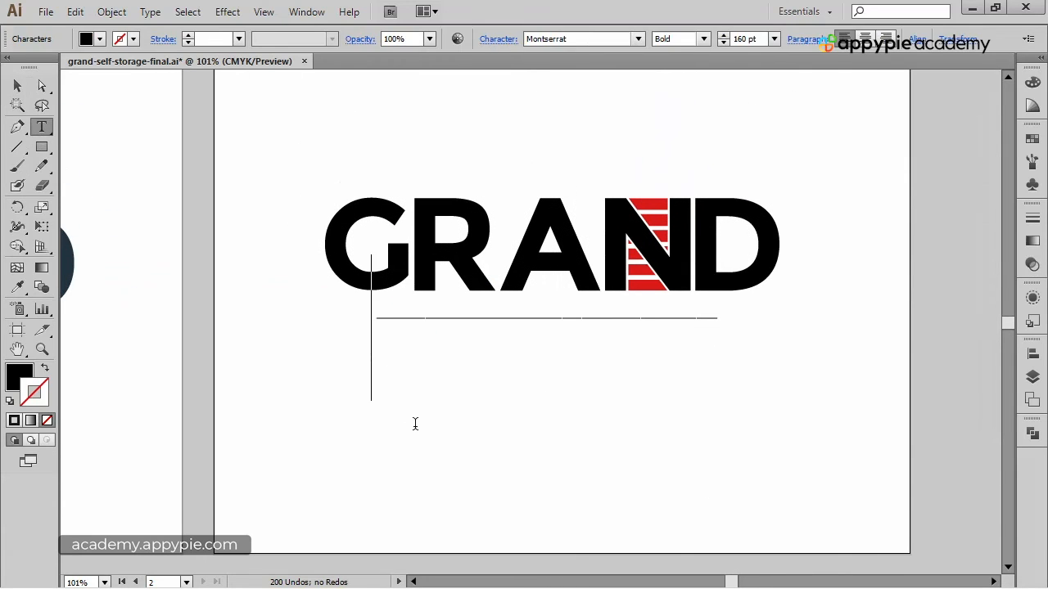
pyautogui.write('SELF S')
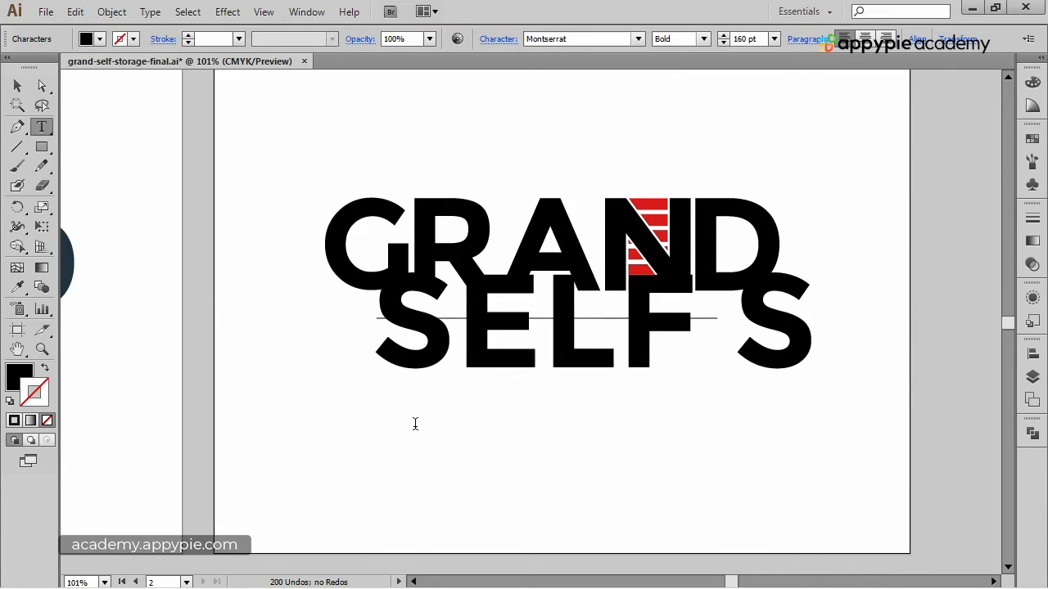
pyautogui.write('TORAGE')
pyautogui.press('Escape')
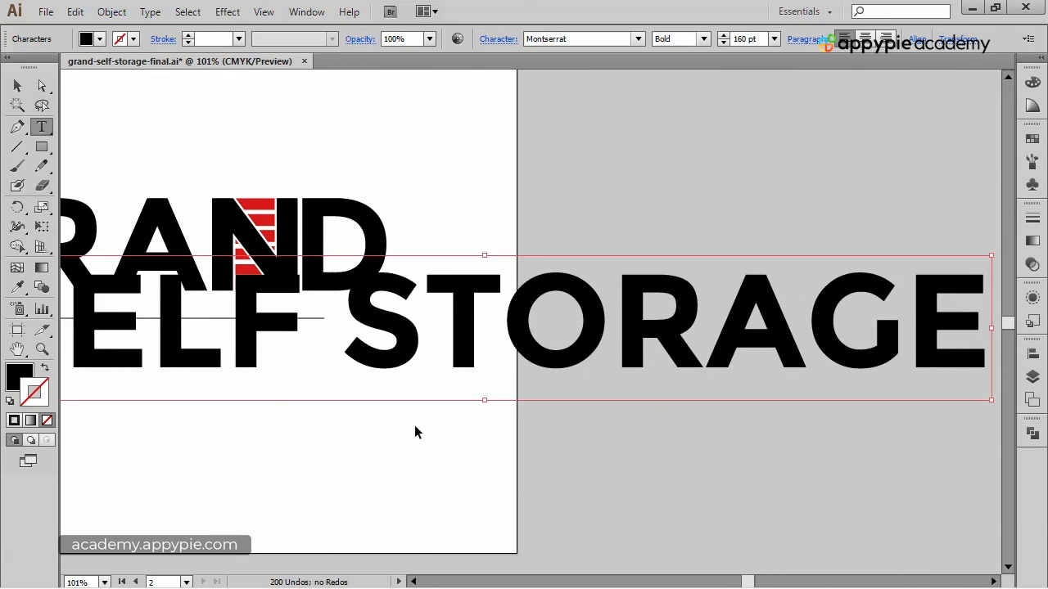
# Step: Reduce the SELF STORAGE text's font size to 42 pt and deselect it
pyautogui.hotkey('ctrl', 'a')
pyautogui.hotkey('ctrl', 'shift', ',')
pyautogui.hotkey('ctrl', 'shift', ',')
pyautogui.hotkey('ctrl', 'shift', ',')
pyautogui.hotkey('ctrl', 'shift', ',')
pyautogui.hotkey('ctrl', 'shift', ',')
pyautogui.hotkey('ctrl', 'shift', ',')
pyautogui.hotkey('ctrl', 'shift', ',')
pyautogui.hotkey('ctrl', 'shift', ',')
pyautogui.hotkey('ctrl', 'shift', ',')
pyautogui.hotkey('ctrl', 'shift', ',')
pyautogui.hotkey('ctrl', 'shift', ',')
pyautogui.hotkey('ctrl', 'shift', ',')
pyautogui.hotkey('ctrl', 'shift', ',')
pyautogui.hotkey('ctrl', 'shift', ',')
pyautogui.hotkey('ctrl', 'shift', ',')
pyautogui.hotkey('ctrl', 'shift', ',')
pyautogui.hotkey('ctrl', 'shift', ',')
pyautogui.hotkey('ctrl', 'shift', ',')
pyautogui.hotkey('ctrl', 'shift', ',')
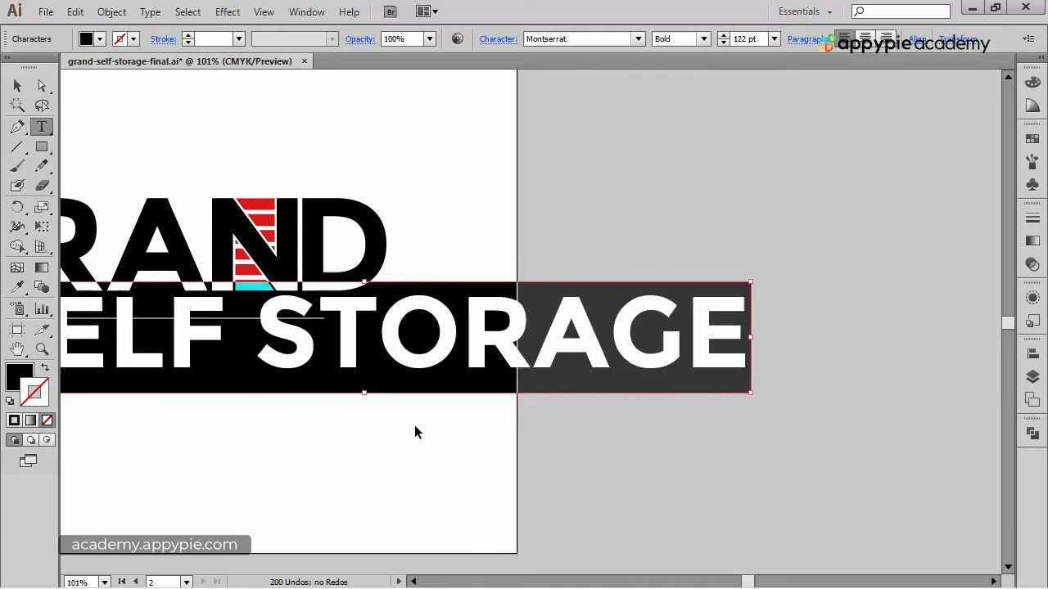
pyautogui.hotkey('ctrl', 'shift', ',')
pyautogui.hotkey('ctrl', 'shift', ',')
pyautogui.hotkey('ctrl', 'shift', ',')
pyautogui.hotkey('ctrl', 'shift', ',')
pyautogui.hotkey('ctrl', 'shift', ',')
pyautogui.hotkey('ctrl', 'shift', ',')
pyautogui.hotkey('ctrl', 'shift', ',')
pyautogui.hotkey('ctrl', 'shift', ',')
pyautogui.hotkey('ctrl', 'shift', ',')
pyautogui.hotkey('ctrl', 'shift', ',')
pyautogui.hotkey('ctrl', 'shift', ',')
pyautogui.hotkey('ctrl', 'shift', ',')
pyautogui.hotkey('ctrl', 'shift', ',')
pyautogui.hotkey('ctrl', 'shift', ',')
pyautogui.hotkey('ctrl', 'shift', ',')
pyautogui.hotkey('ctrl', 'shift', ',')
pyautogui.hotkey('ctrl', 'shift', ',')
pyautogui.hotkey('ctrl', 'shift', ',')
pyautogui.hotkey('ctrl', 'shift', ',')
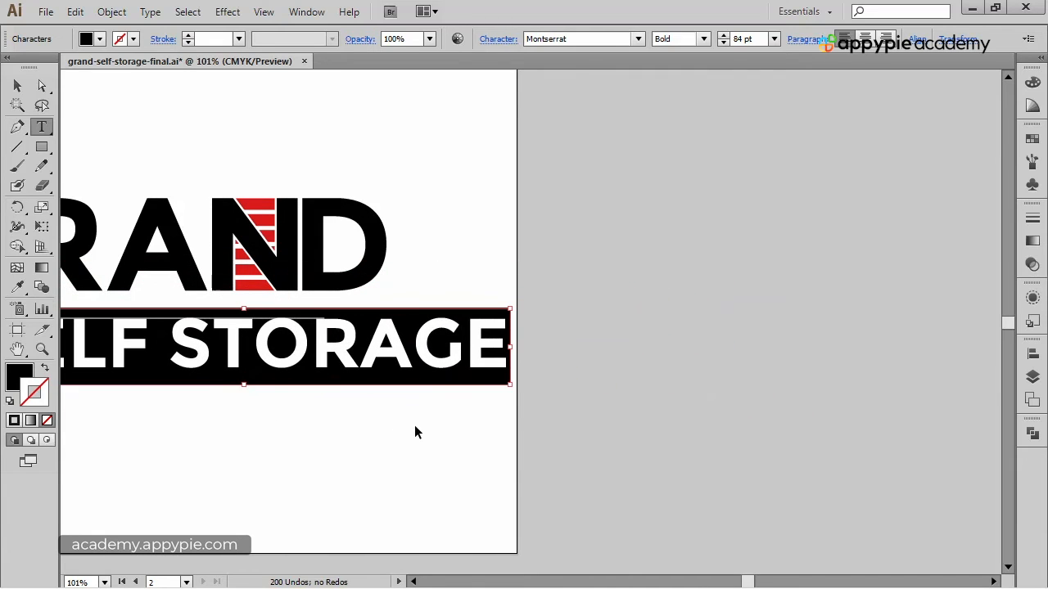
pyautogui.hotkey('ctrl', 'shift', ',')
pyautogui.hotkey('ctrl', 'shift', ',')
pyautogui.hotkey('ctrl', 'shift', ',')
pyautogui.hotkey('ctrl', 'shift', ',')
pyautogui.hotkey('ctrl', 'shift', ',')
pyautogui.hotkey('ctrl', 'shift', ',')
pyautogui.hotkey('ctrl', 'shift', ',')
pyautogui.hotkey('ctrl', 'shift', ',')
pyautogui.hotkey('ctrl', 'shift', ',')
pyautogui.hotkey('ctrl', 'shift', ',')
pyautogui.hotkey('ctrl', 'shift', ',')
pyautogui.hotkey('ctrl', 'shift', ',')
pyautogui.hotkey('ctrl', 'shift', ',')
pyautogui.hotkey('ctrl', 'shift', ',')
pyautogui.hotkey('ctrl', 'shift', ',')
pyautogui.hotkey('ctrl', 'shift', ',')
pyautogui.hotkey('ctrl', 'shift', ',')
pyautogui.hotkey('ctrl', 'shift', ',')
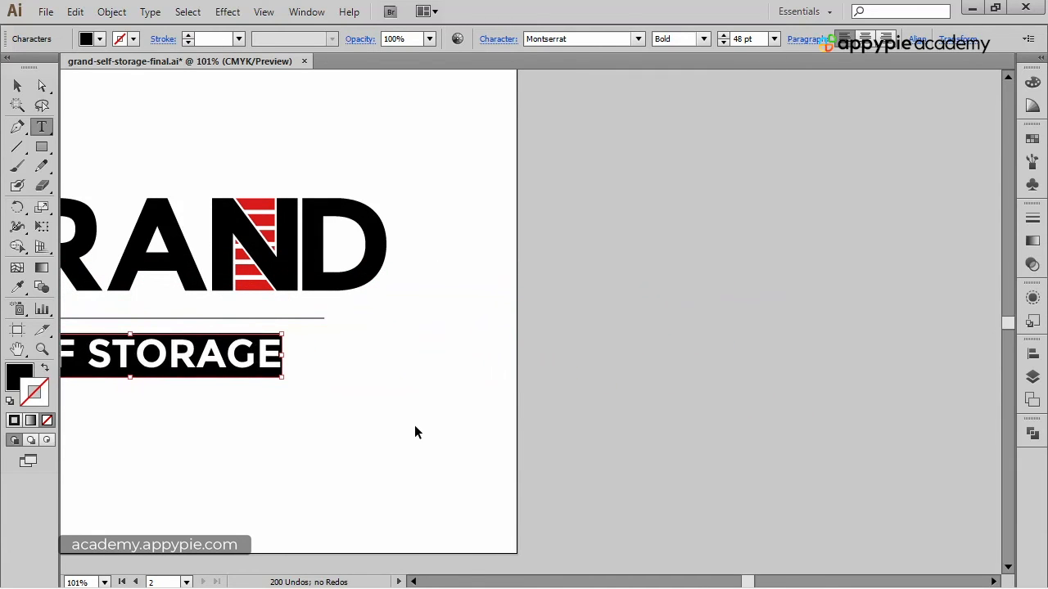
pyautogui.hotkey('ctrl', 'shift', ',')
pyautogui.hotkey('ctrl', 'shift', ',')
pyautogui.hotkey('ctrl', 'shift', ',')
pyautogui.keyDown('ctrl'); pyautogui.click(414, 425); pyautogui.keyUp('ctrl')
# Step: Position the SELF STORAGE text roughly centred beneath the divider line and deselect it
pyautogui.moveTo(347, 370); pyautogui.dragTo(660, 369)
pyautogui.moveTo(529, 355); pyautogui.dragTo(566, 356)
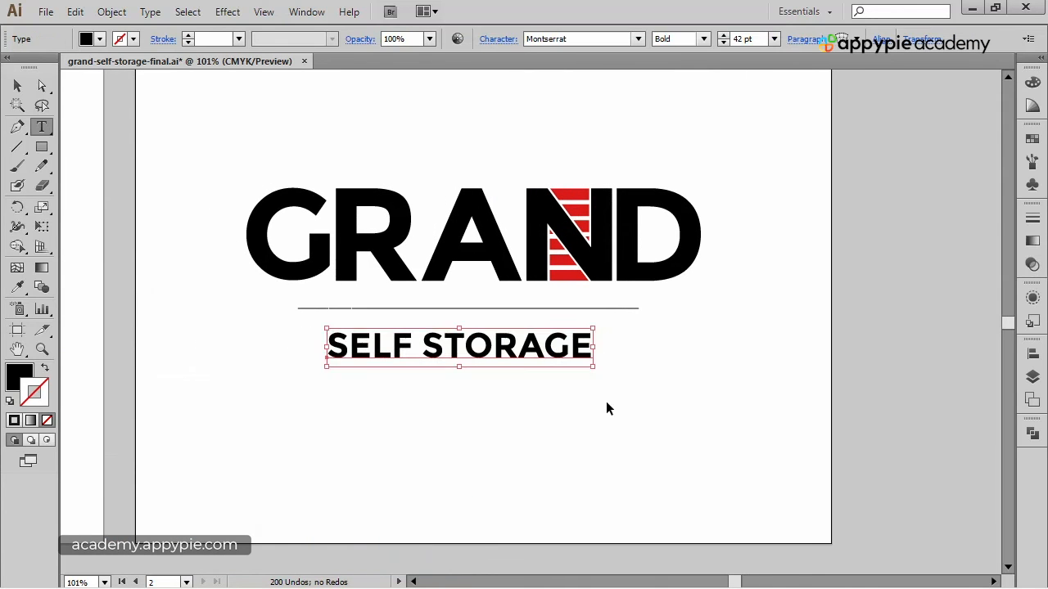
pyautogui.keyDown('ctrl'); pyautogui.click(607, 403); pyautogui.keyUp('ctrl')
# Step: Convert the SELF STORAGE text to outlines and deselect it
pyautogui.keyDown('ctrl'); pyautogui.click(532, 352); pyautogui.keyUp('ctrl')
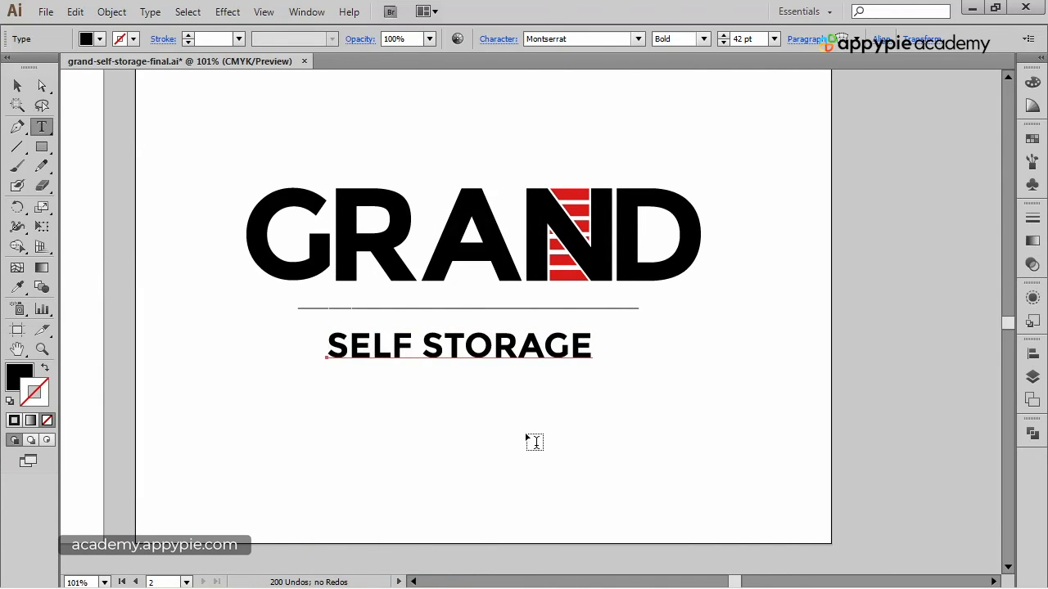
pyautogui.click(152, 14)
pyautogui.click(208, 163)
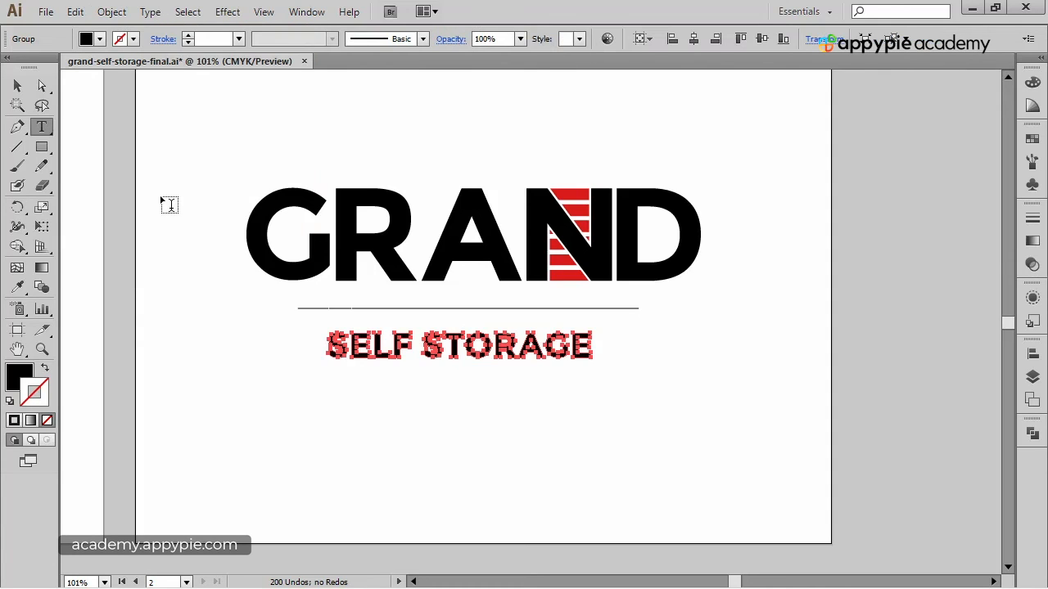
pyautogui.click(16, 85)
pyautogui.click(189, 119)
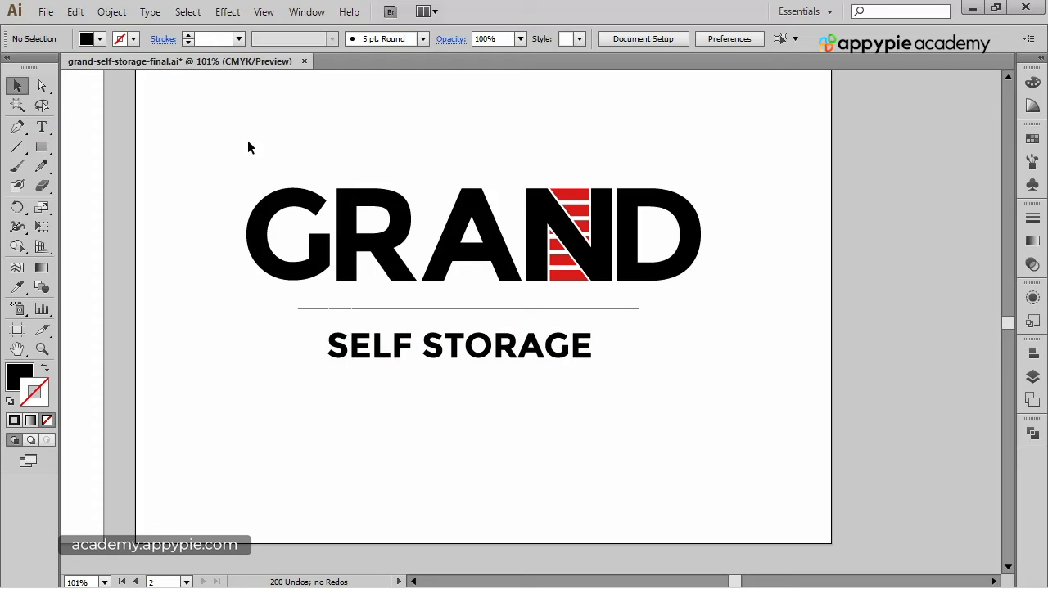
pyautogui.click(295, 205)
pyautogui.keyDown('shift'); pyautogui.click(409, 201); pyautogui.keyUp('shift')
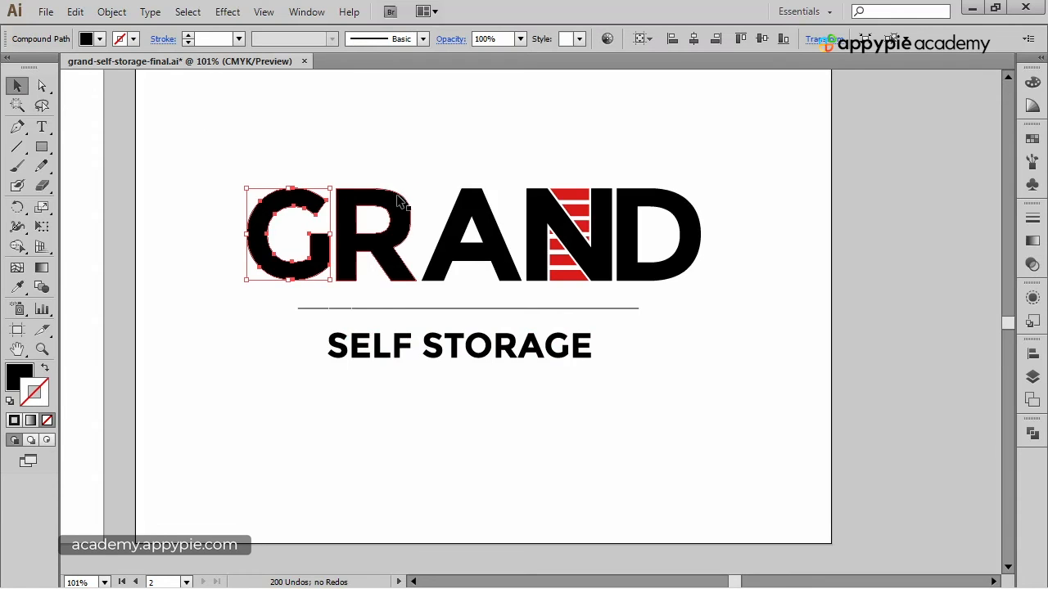
pyautogui.keyDown('shift'); pyautogui.click(494, 201); pyautogui.keyUp('shift')
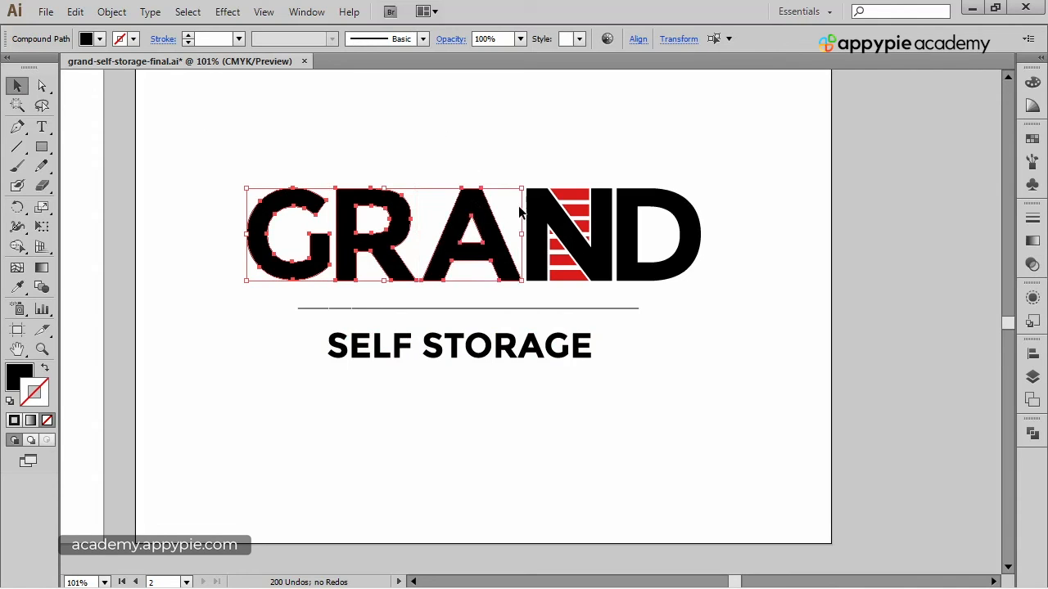
pyautogui.keyDown('shift'); pyautogui.click(539, 204); pyautogui.keyUp('shift')
pyautogui.keyDown('shift'); pyautogui.click(664, 200); pyautogui.keyUp('shift')
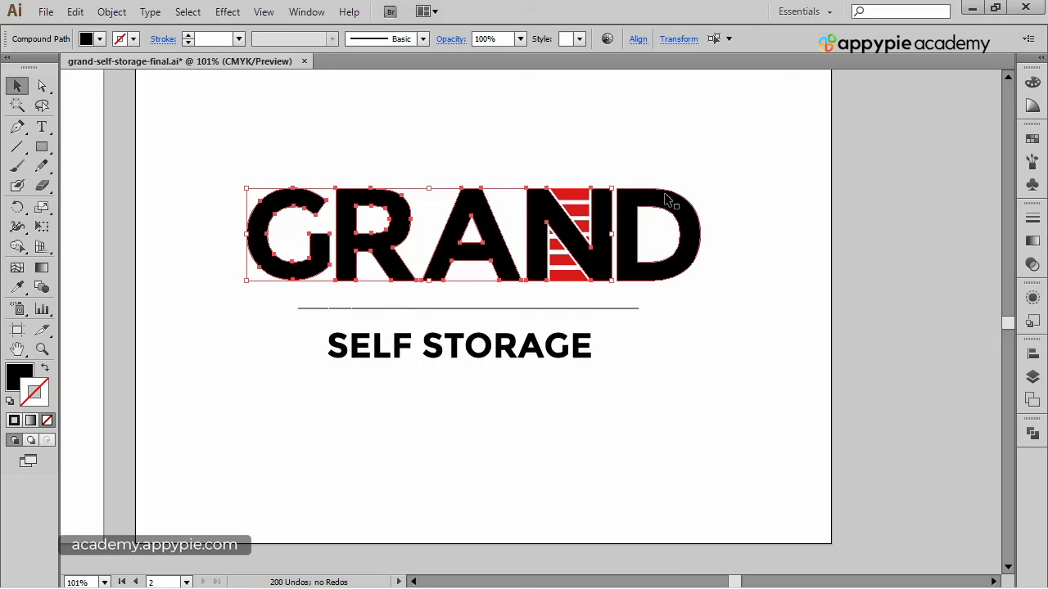
pyautogui.keyDown('shift'); pyautogui.click(588, 352); pyautogui.keyUp('shift')
pyautogui.keyDown('shift'); pyautogui.click(618, 308); pyautogui.keyUp('shift')
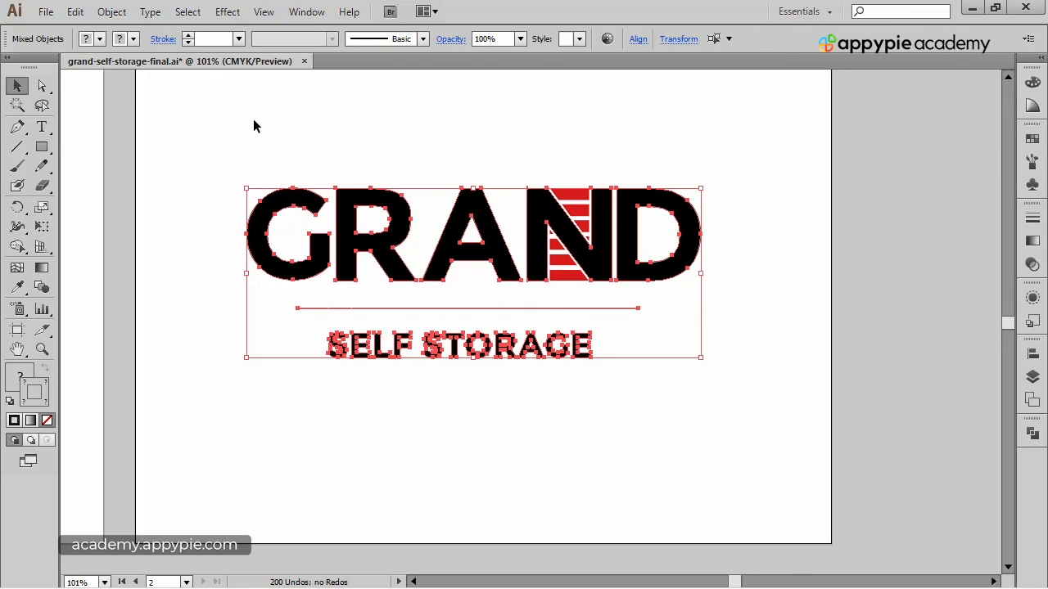
pyautogui.moveTo(367, 122)
pyautogui.mouseDown()
pyautogui.moveTo(393, 145)
pyautogui.moveTo(374, 136)
pyautogui.mouseUp()
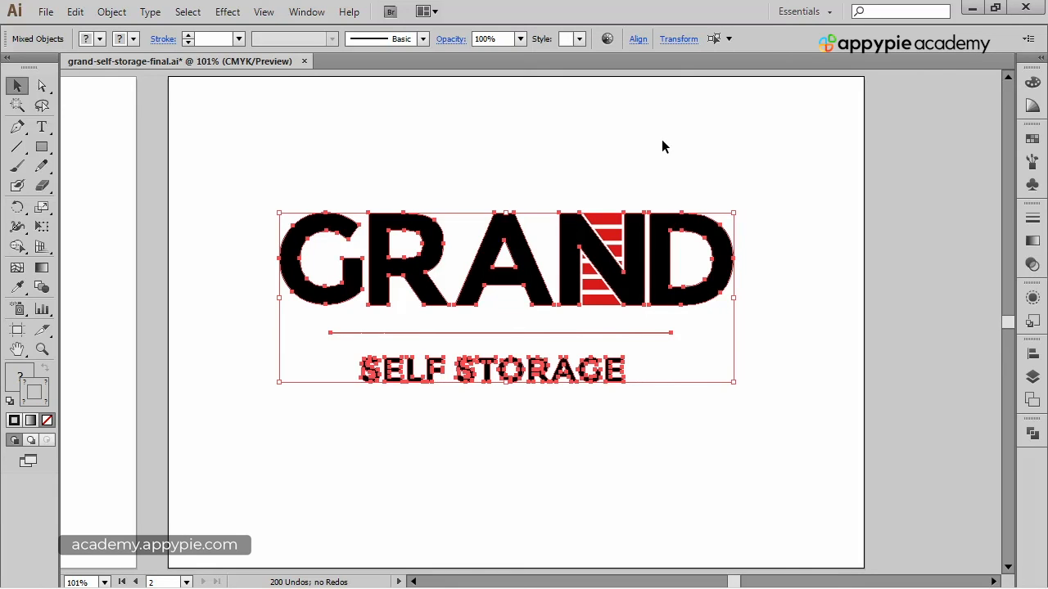
pyautogui.click(506, 154)
# Step: Fill the SELF STORAGE tagline and the five GRAND letters with the dark blue swatch, leaving the stripes out
pyautogui.moveTo(640, 397); pyautogui.dragTo(319, 387)
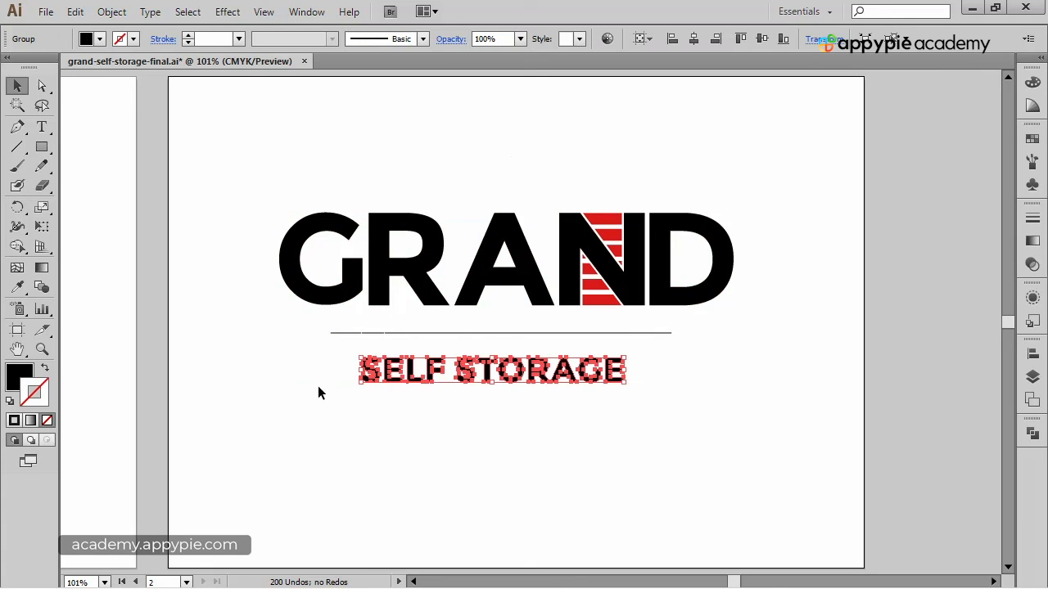
pyautogui.click(1032, 139)
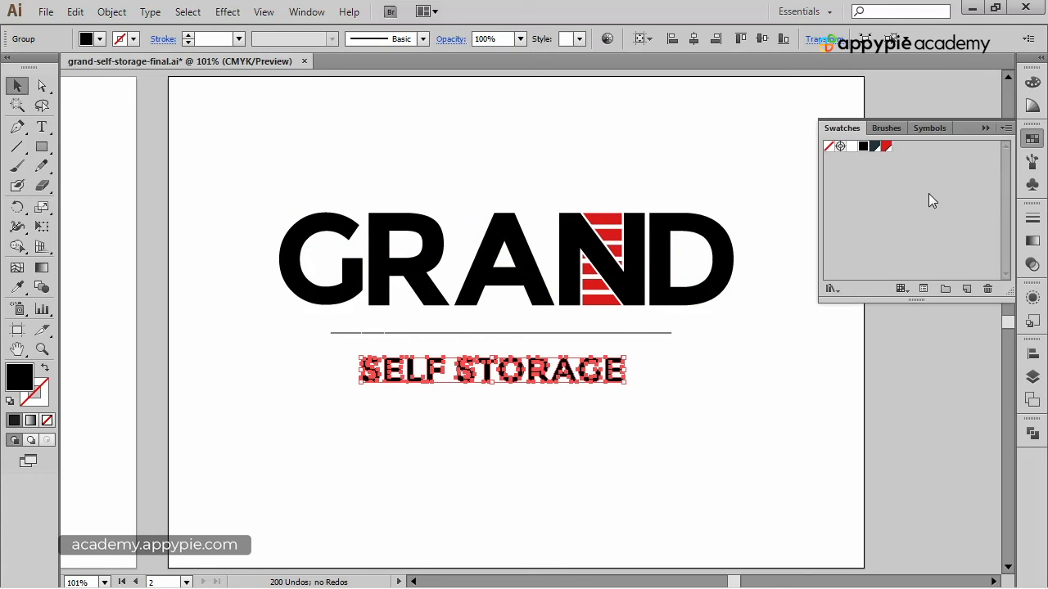
pyautogui.click(874, 147)
pyautogui.moveTo(216, 174); pyautogui.dragTo(488, 260)
pyautogui.keyDown('shift'); pyautogui.click(562, 223); pyautogui.keyUp('shift')
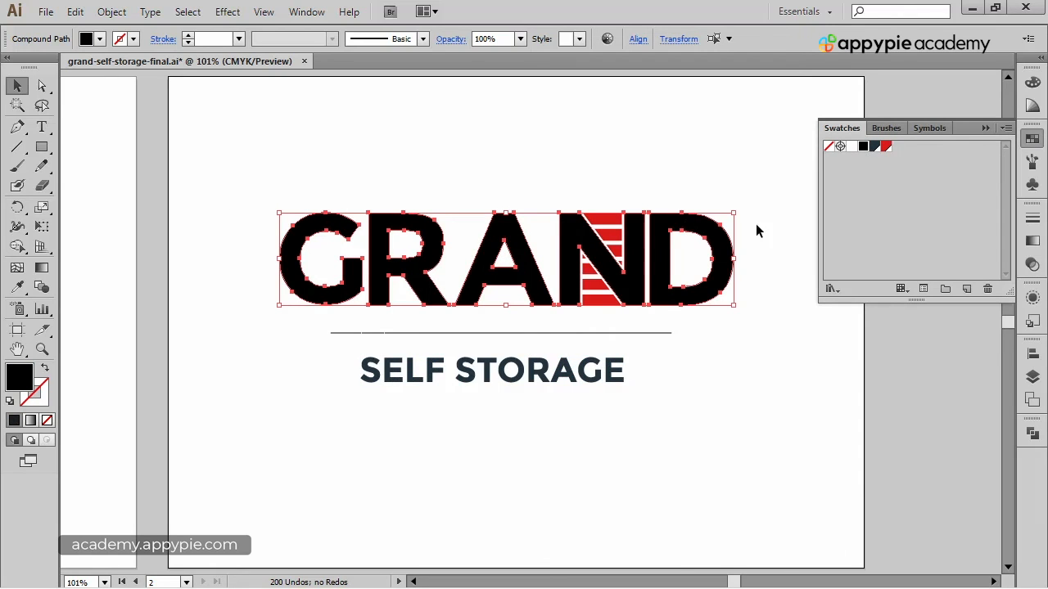
pyautogui.click(874, 147)
# Step: Apply the dark blue swatch to the divider line's stroke and deselect the line
pyautogui.click(639, 342)
pyautogui.click(634, 333)
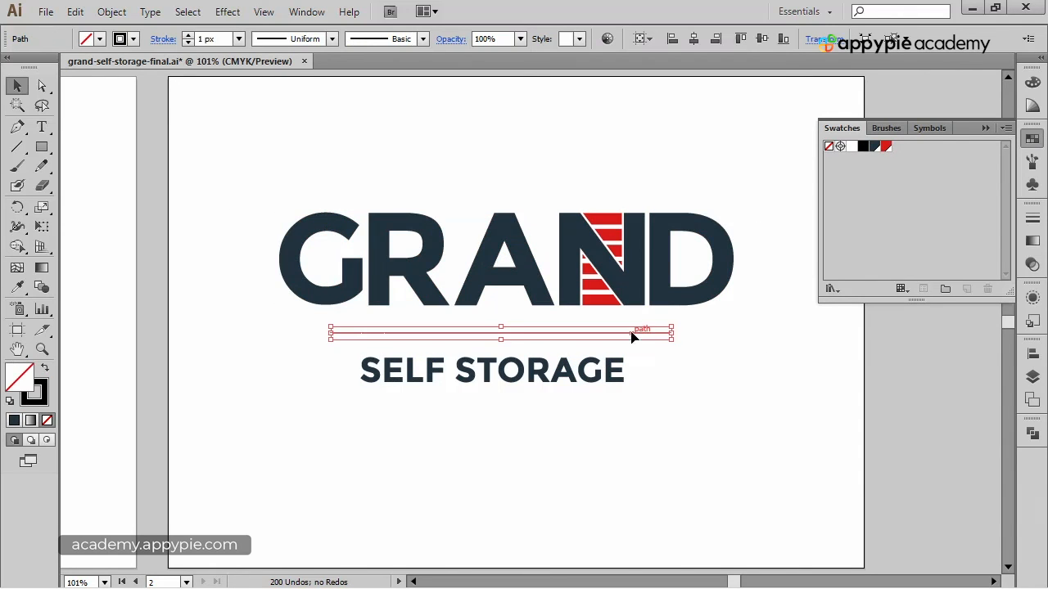
pyautogui.press('x')
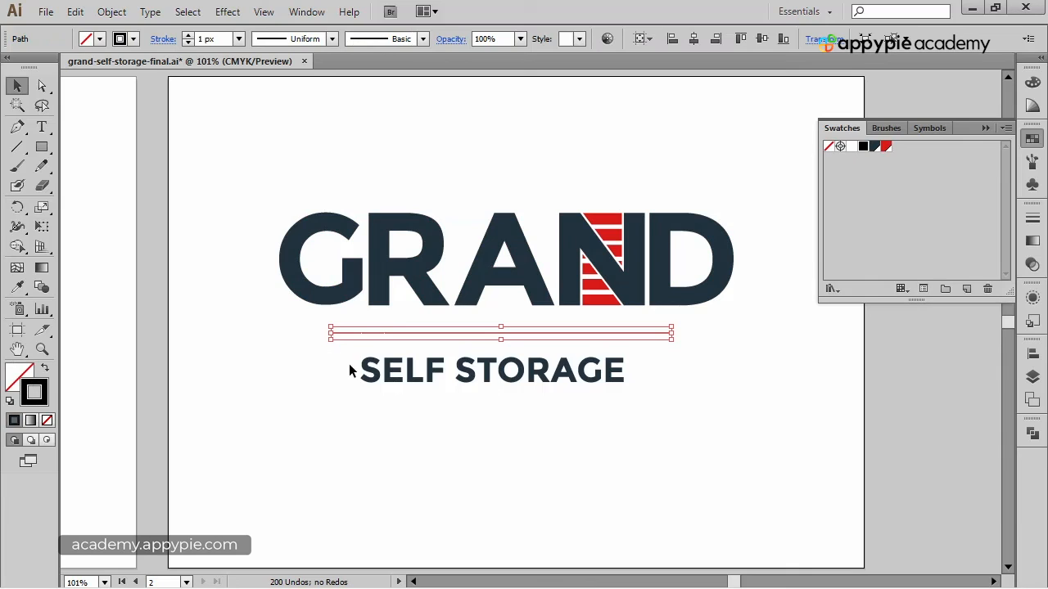
pyautogui.click(874, 147)
pyautogui.click(725, 383)
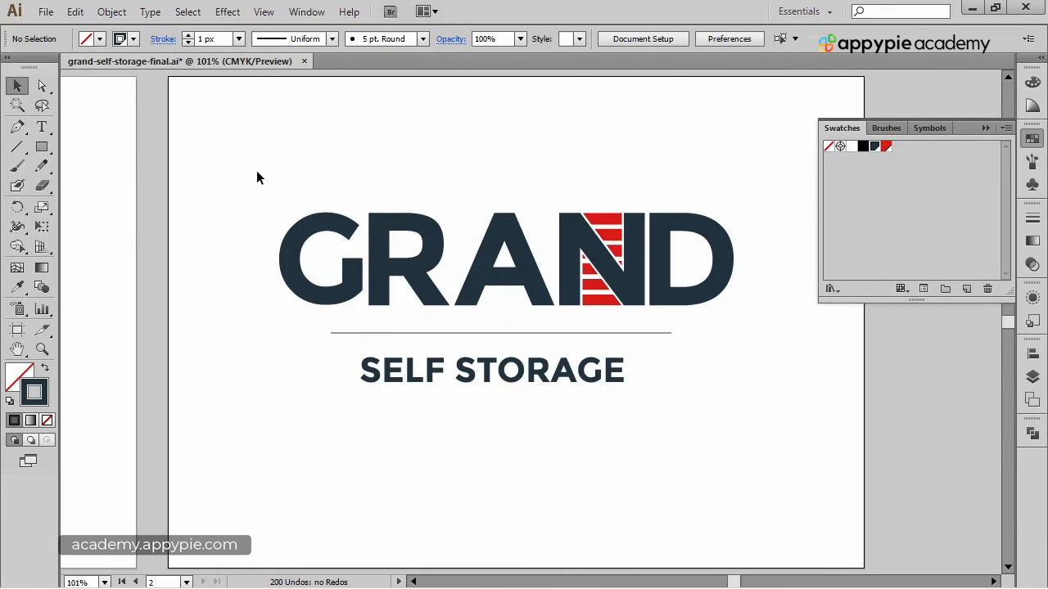
# Step: Try to group the GRAND letters together with the red stripes
pyautogui.moveTo(224, 163); pyautogui.dragTo(741, 234)
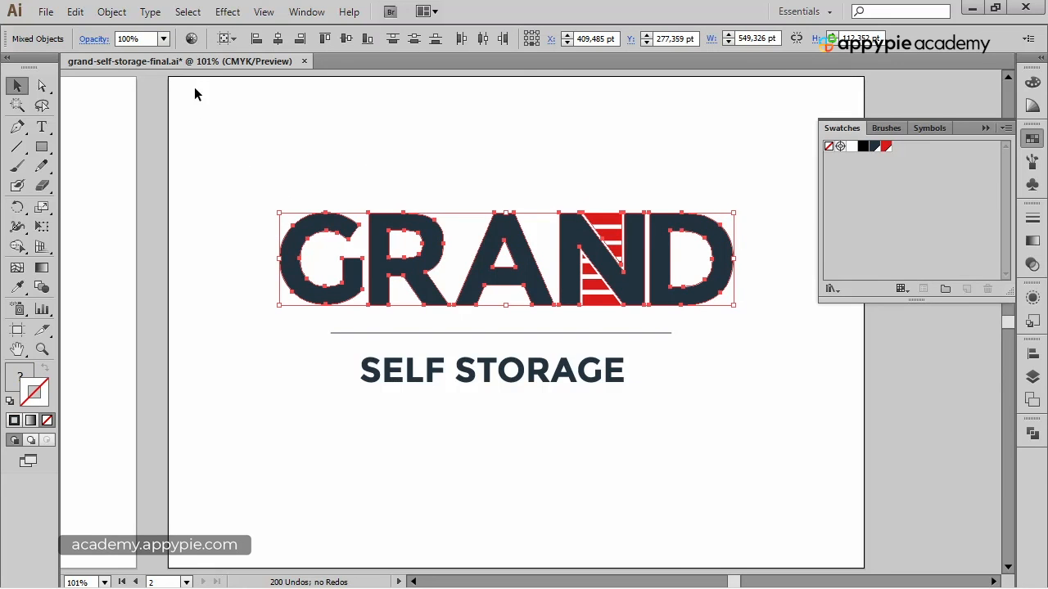
pyautogui.click(113, 12)
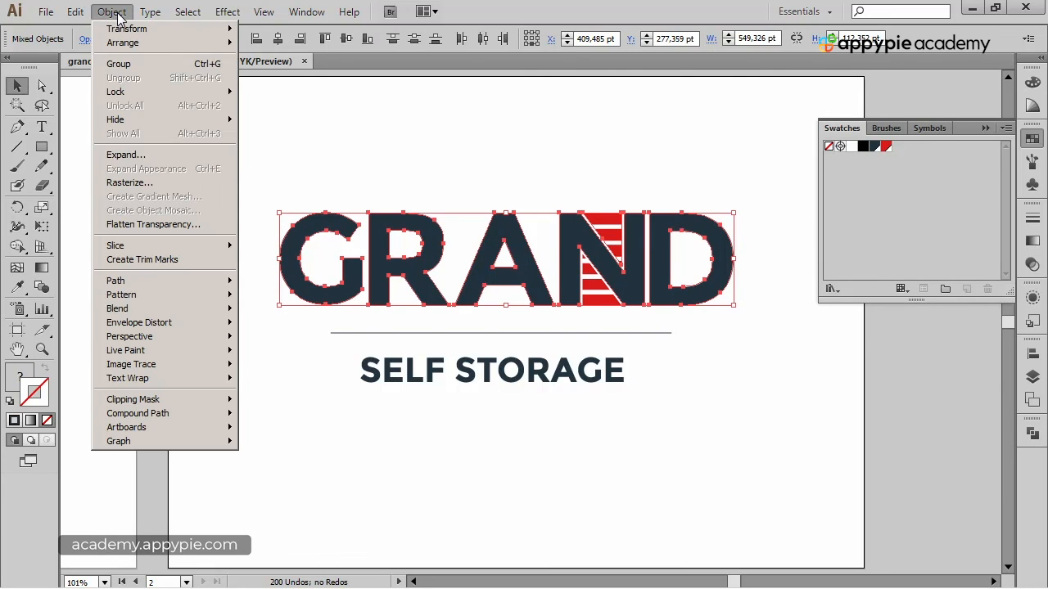
pyautogui.click(118, 63)
# Step: Set the alignment of all logo parts to Align to Selection, and try centring them horizontally before undoing it
pyautogui.moveTo(224, 145); pyautogui.dragTo(789, 450)
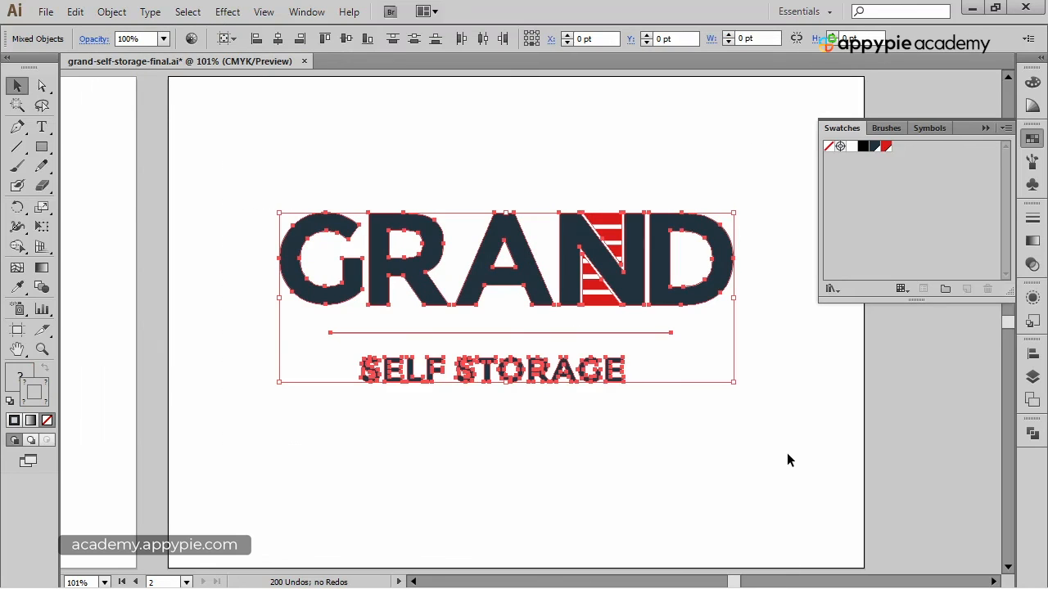
pyautogui.click(229, 38)
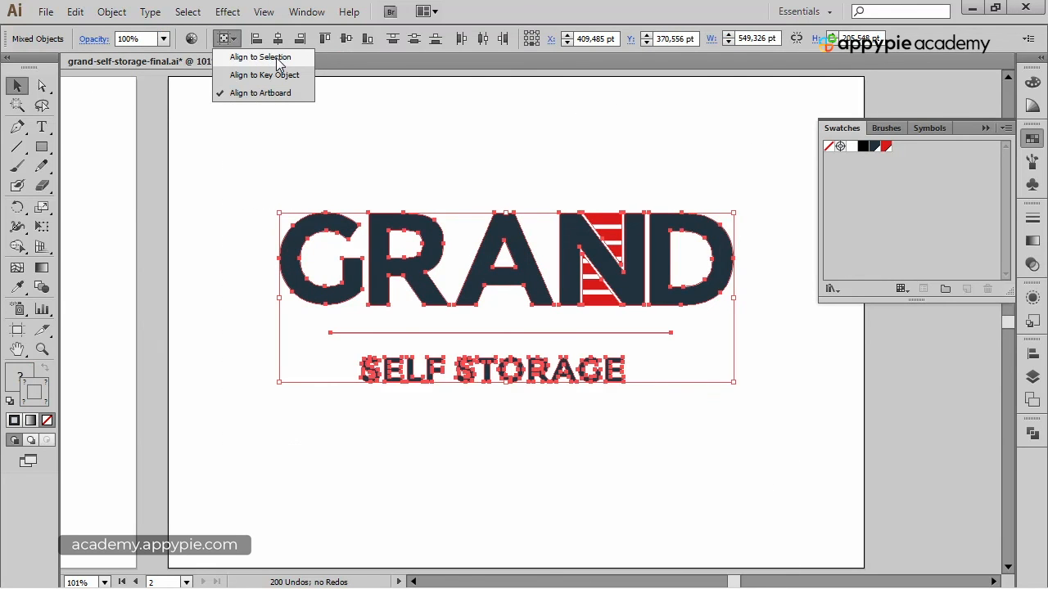
pyautogui.click(277, 59)
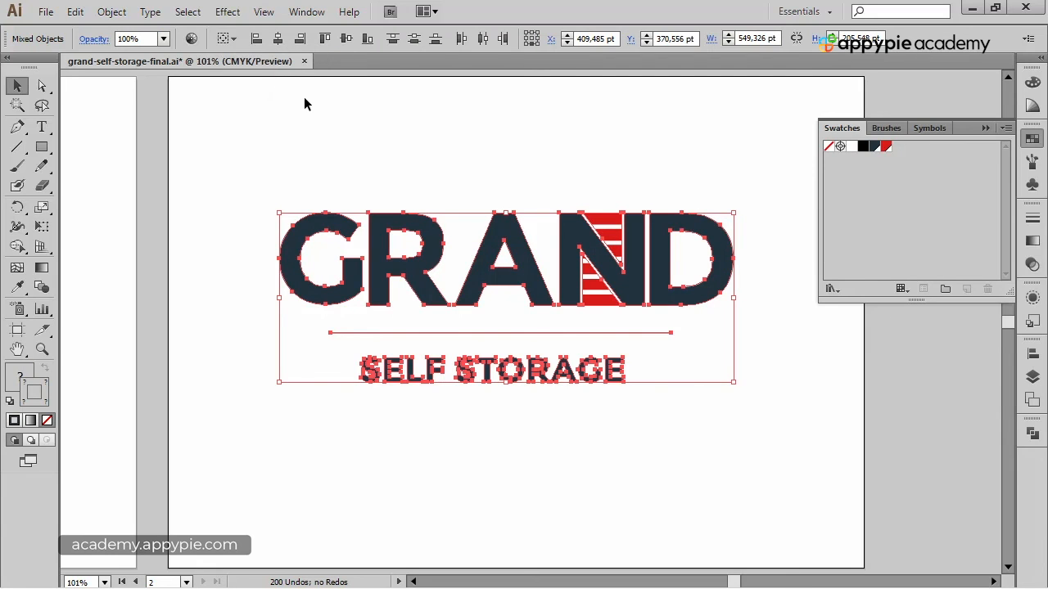
pyautogui.click(278, 41)
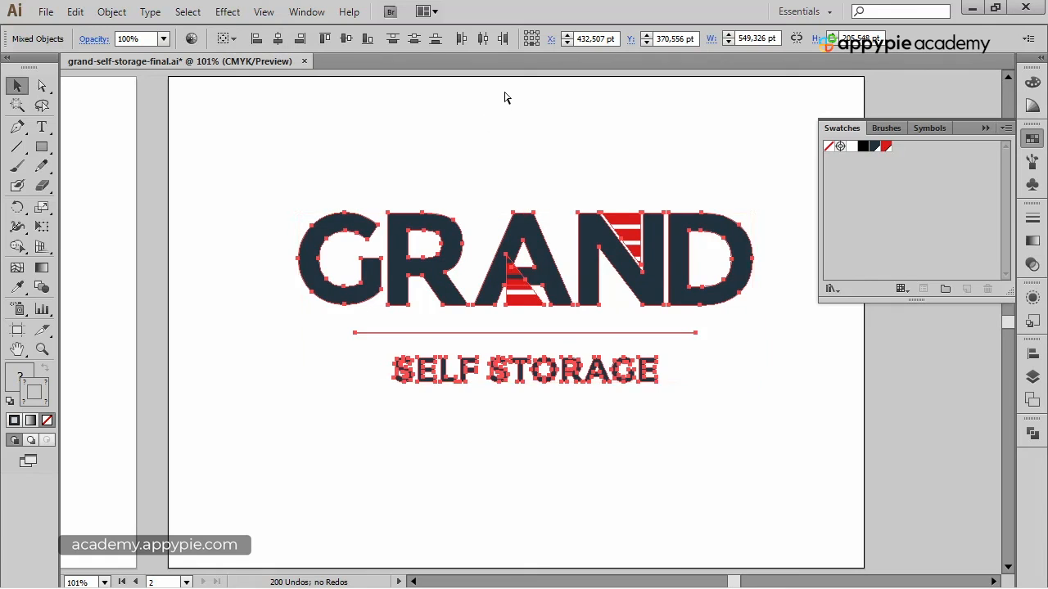
pyautogui.hotkey('ctrl', 'z')
# Step: Select the GRAND letters with the N's clipped stripes and group them
pyautogui.moveTo(239, 161); pyautogui.dragTo(791, 309)
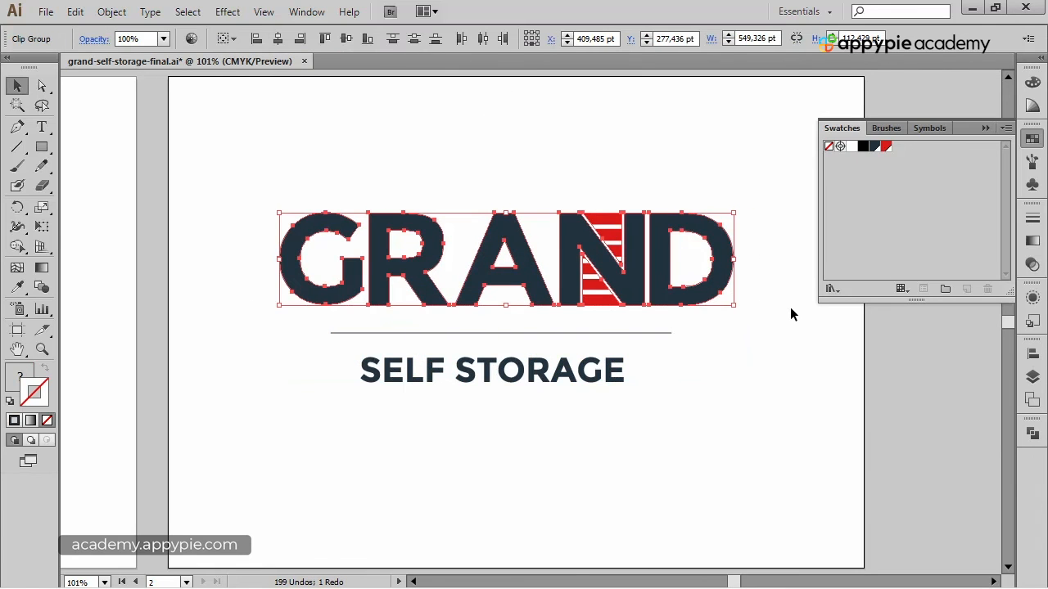
pyautogui.click(112, 11)
pyautogui.click(137, 63)
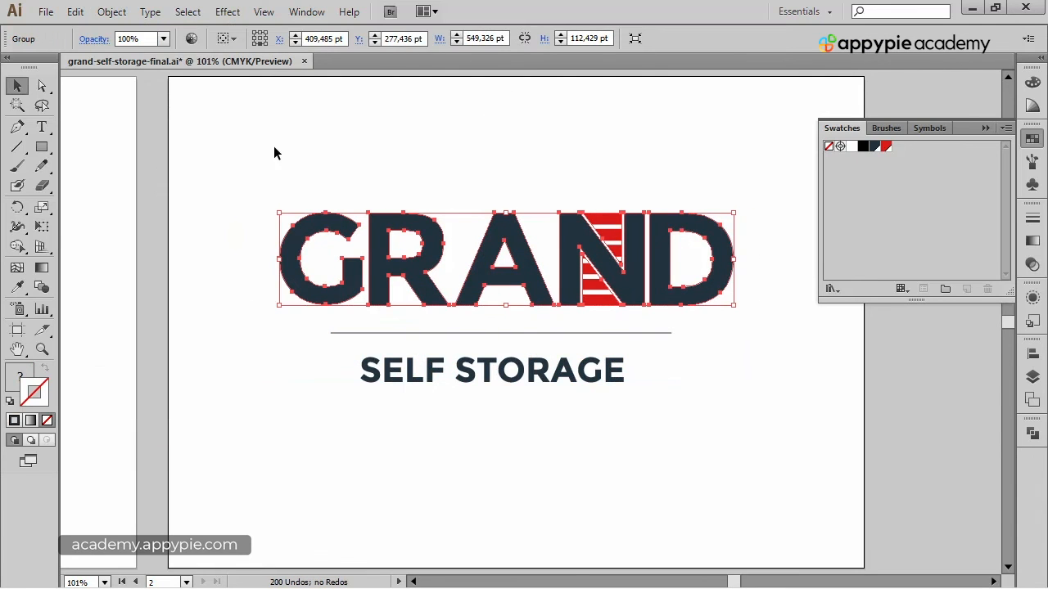
# Step: Align the GRAND group, divider line and SELF STORAGE tagline on their horizontal centres and deselect them
pyautogui.moveTo(223, 142); pyautogui.dragTo(817, 509)
pyautogui.click(278, 38)
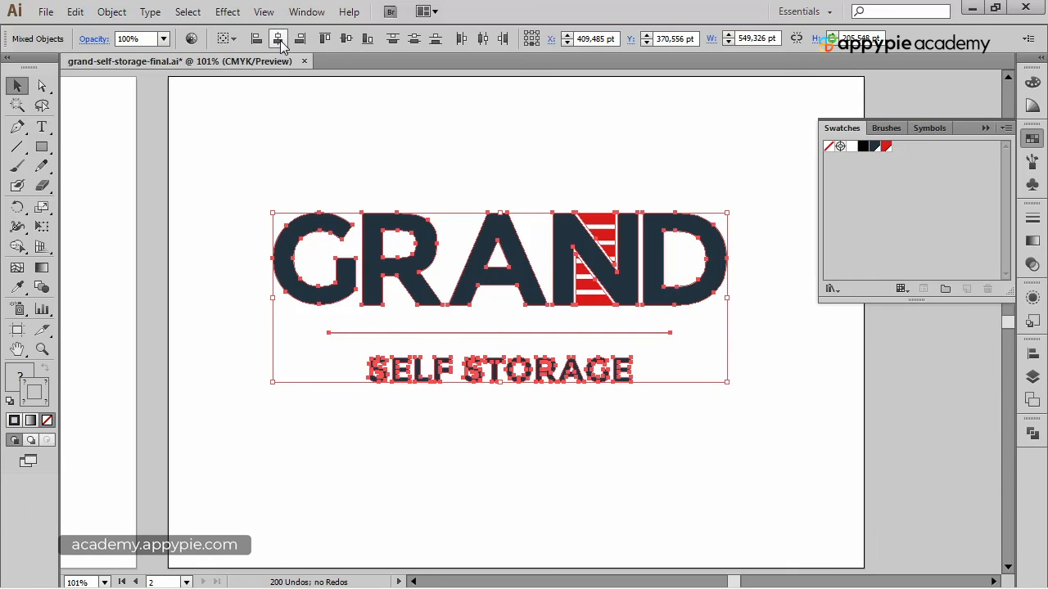
pyautogui.click(547, 124)
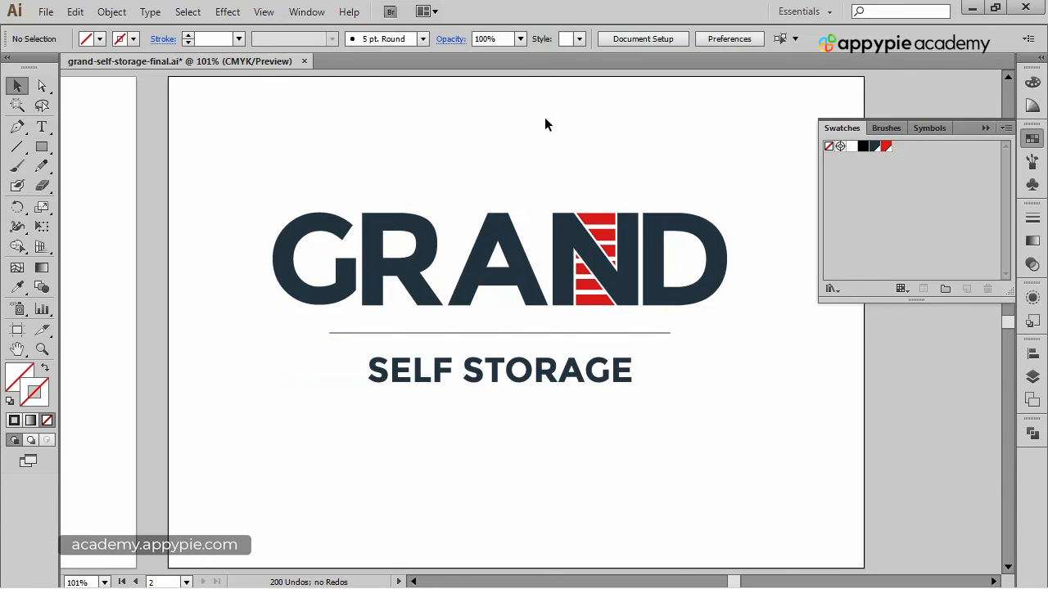
# Step: Move the complete logo with its divider and tagline to about the middle of the artboard and deselect it
pyautogui.click(985, 128)
pyautogui.moveTo(243, 151); pyautogui.dragTo(706, 329)
pyautogui.moveTo(675, 282); pyautogui.dragTo(695, 301)
pyautogui.click(861, 355)
pyautogui.moveTo(814, 383)
pyautogui.mouseDown()
pyautogui.moveTo(794, 377)
pyautogui.moveTo(806, 398)
pyautogui.mouseUp()
pyautogui.moveTo(775, 456); pyautogui.dragTo(278, 210)
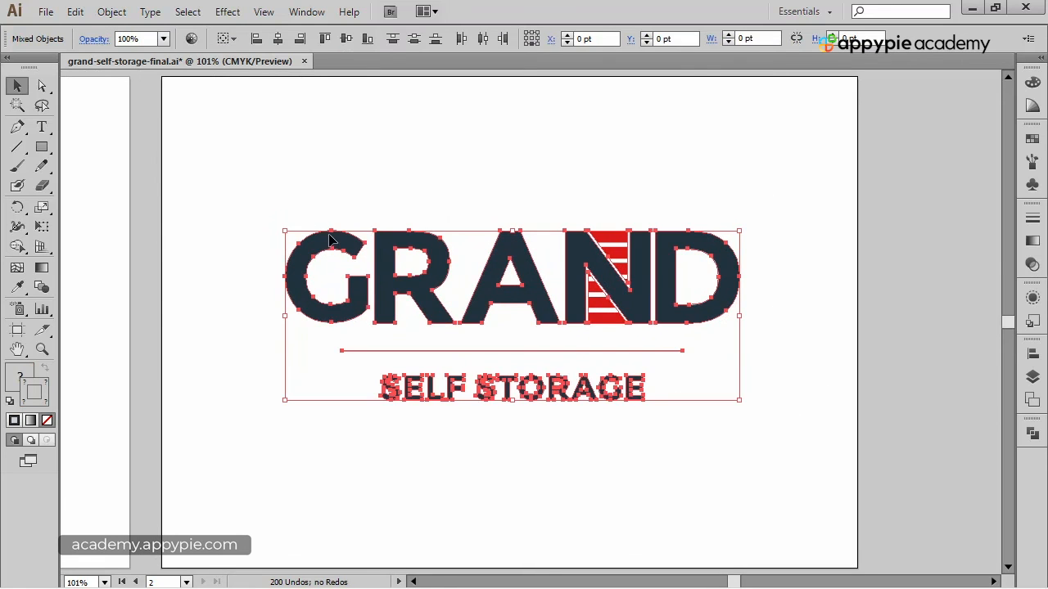
pyautogui.moveTo(385, 239); pyautogui.dragTo(379, 232)
pyautogui.click(460, 185)
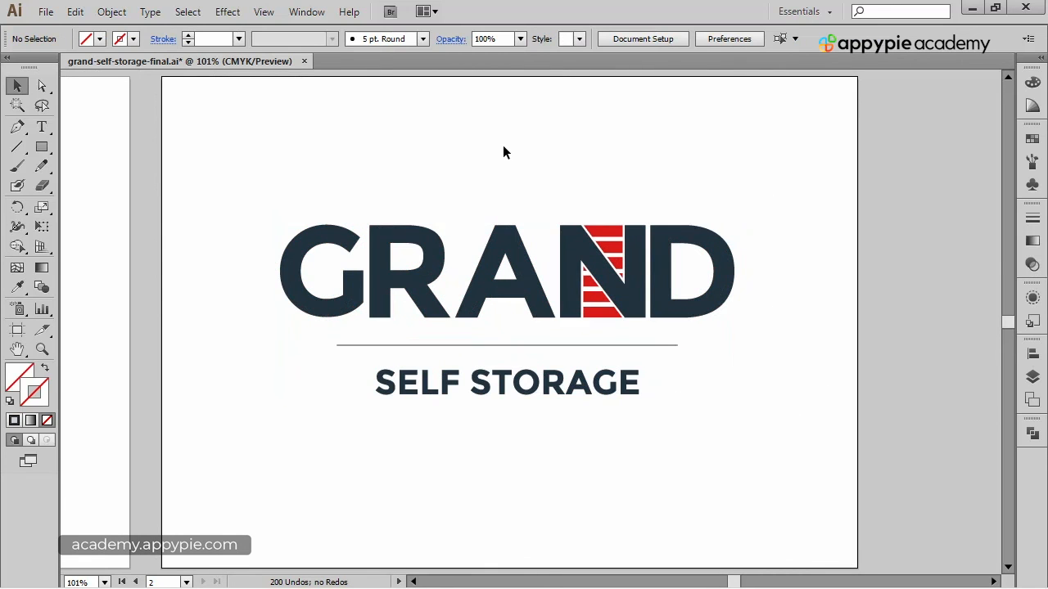